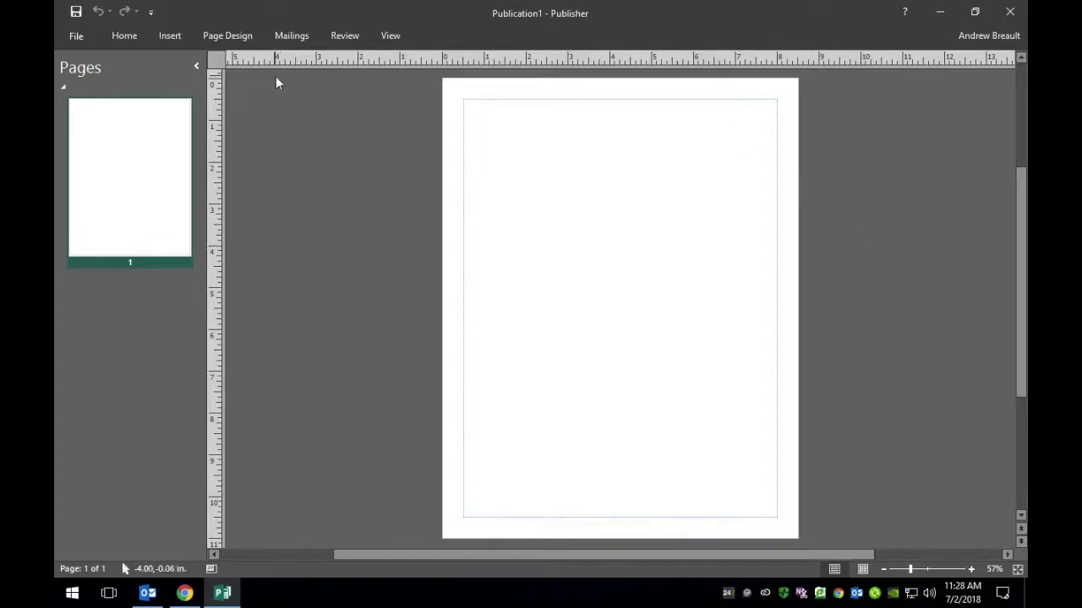
Set the publication's page size to 5.83" wide by 8.27" high in the page setup, keeping Letter as target paper
left_click(237, 38)
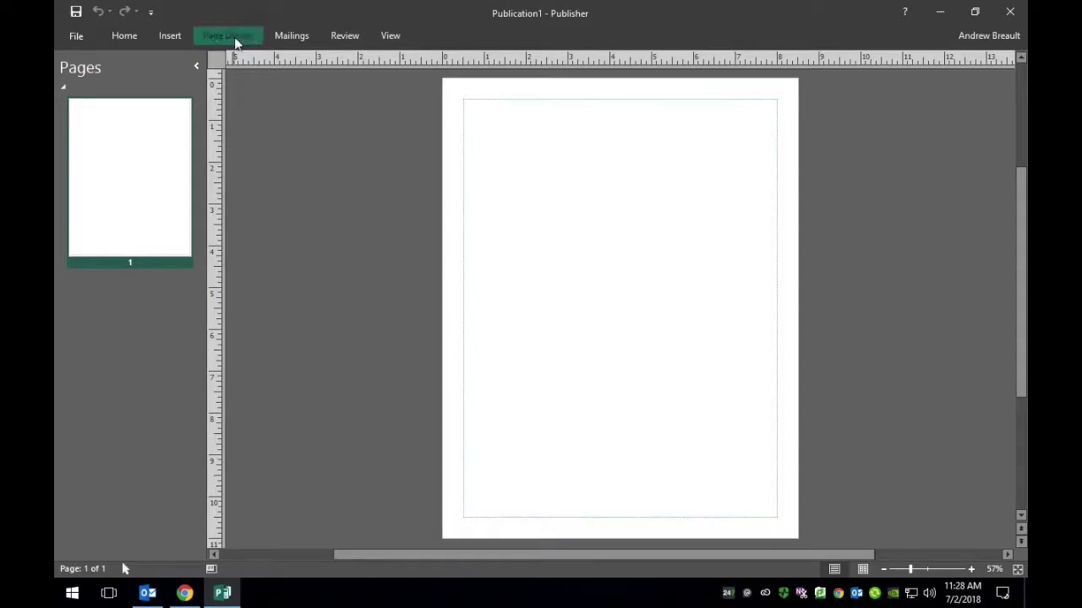
left_click(245, 95)
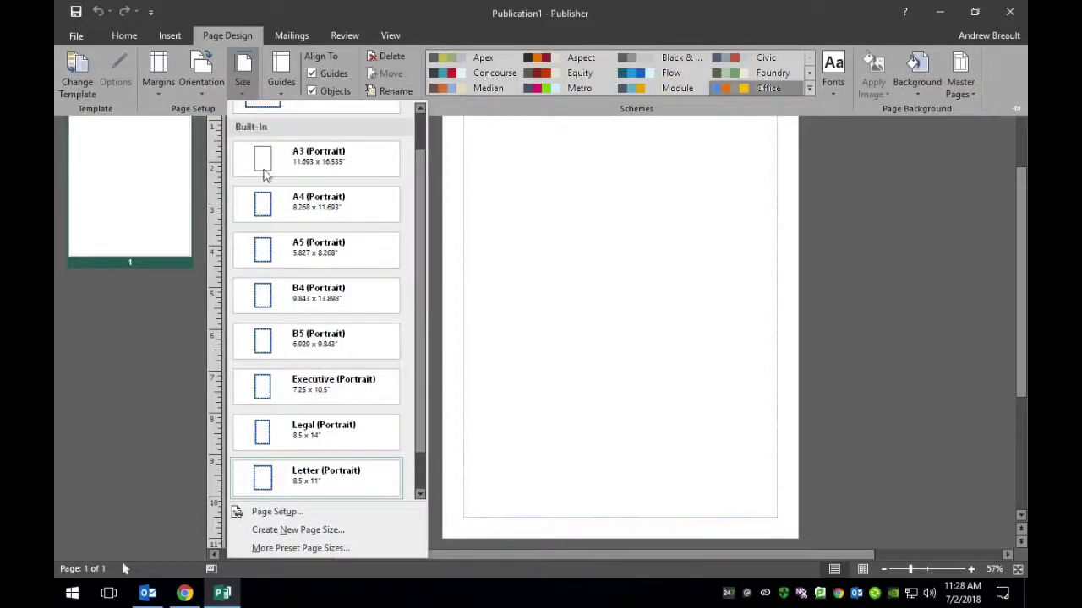
left_click(277, 512)
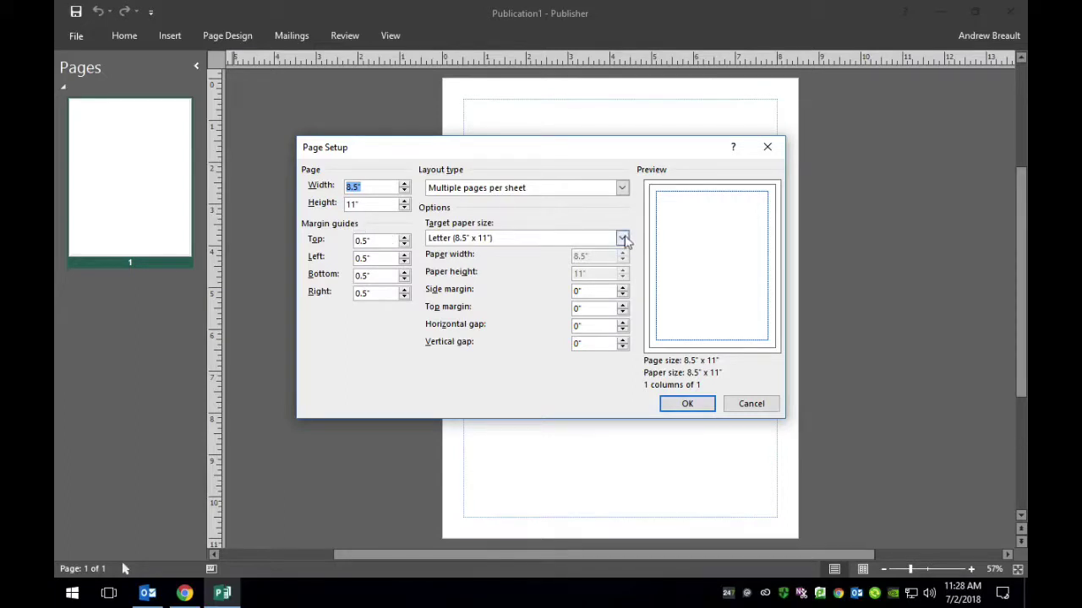
left_click(622, 238)
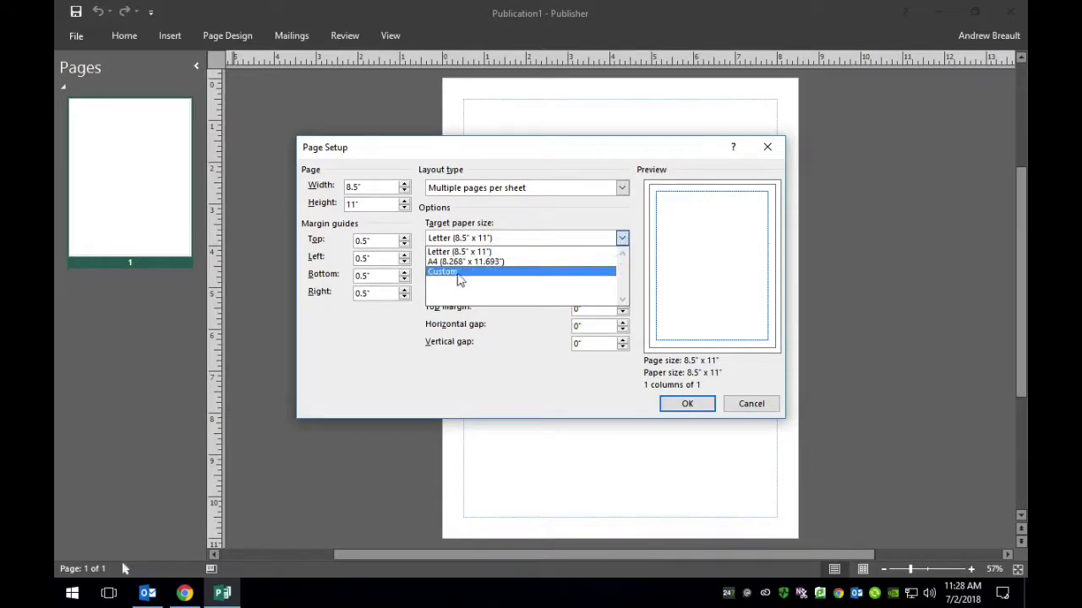
left_click(553, 215)
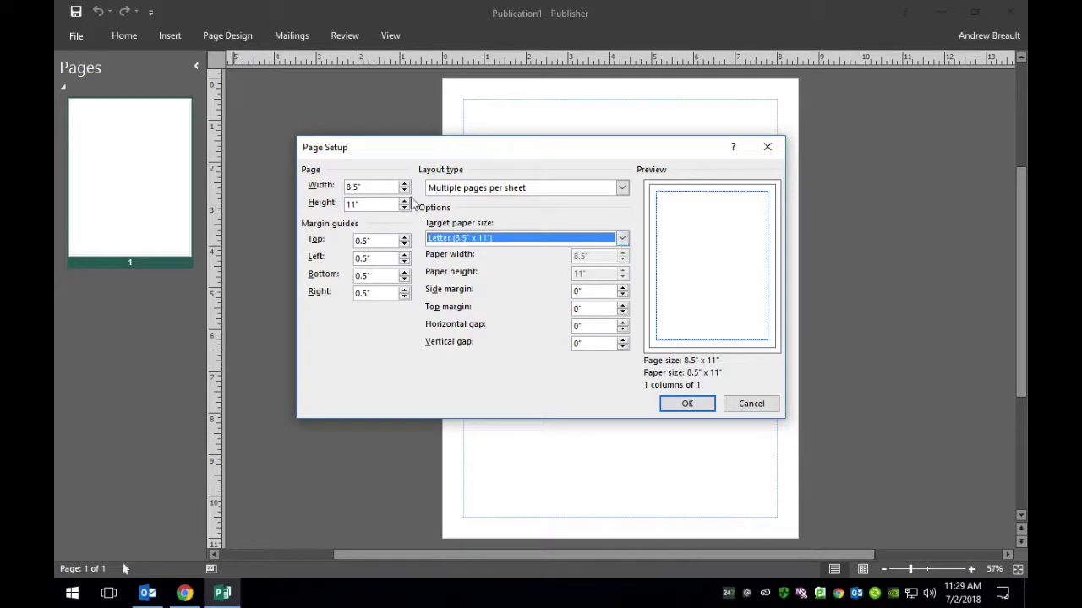
double_click(365, 187)
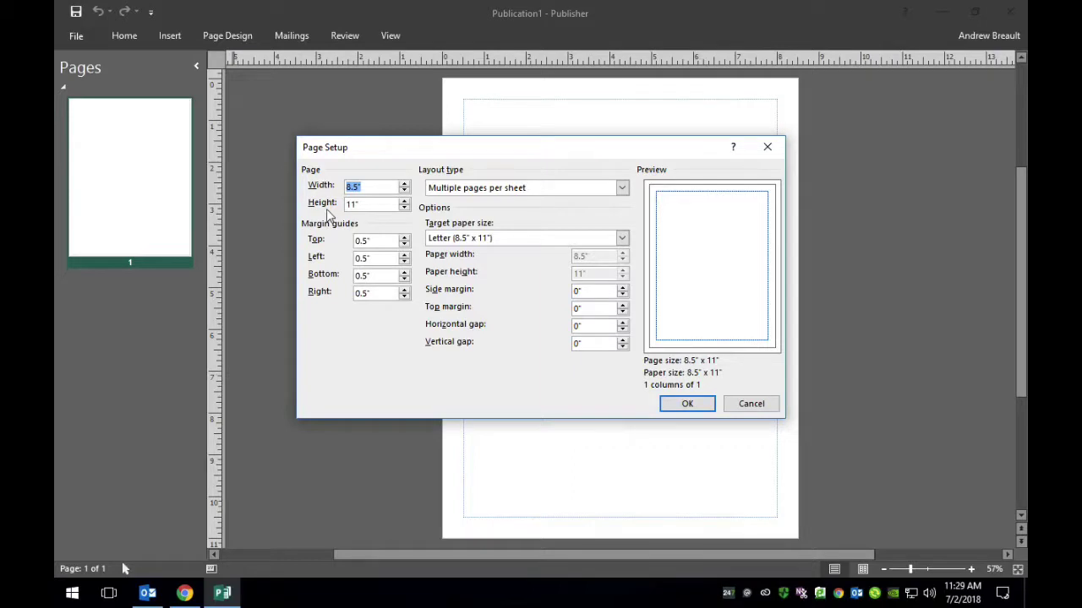
type("5.83")
key("Tab")
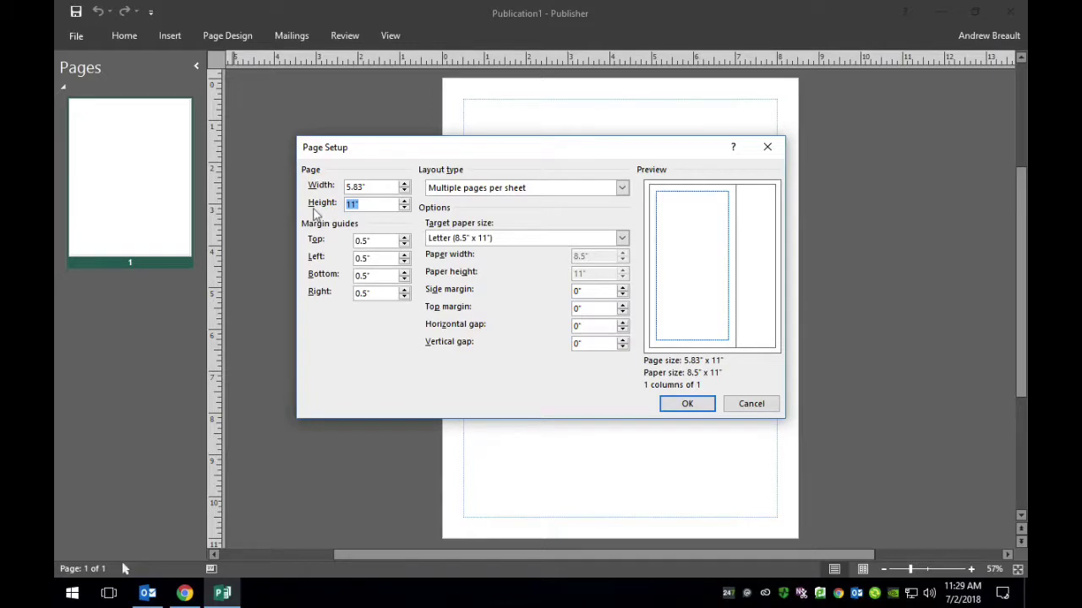
type("8.27")
left_click(384, 241)
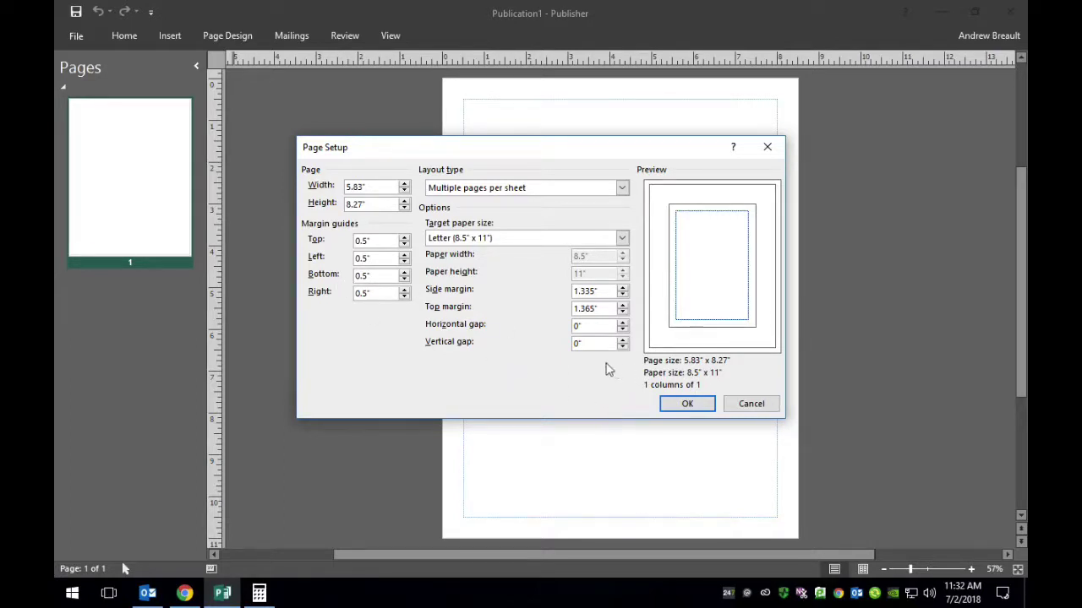
left_click(692, 404)
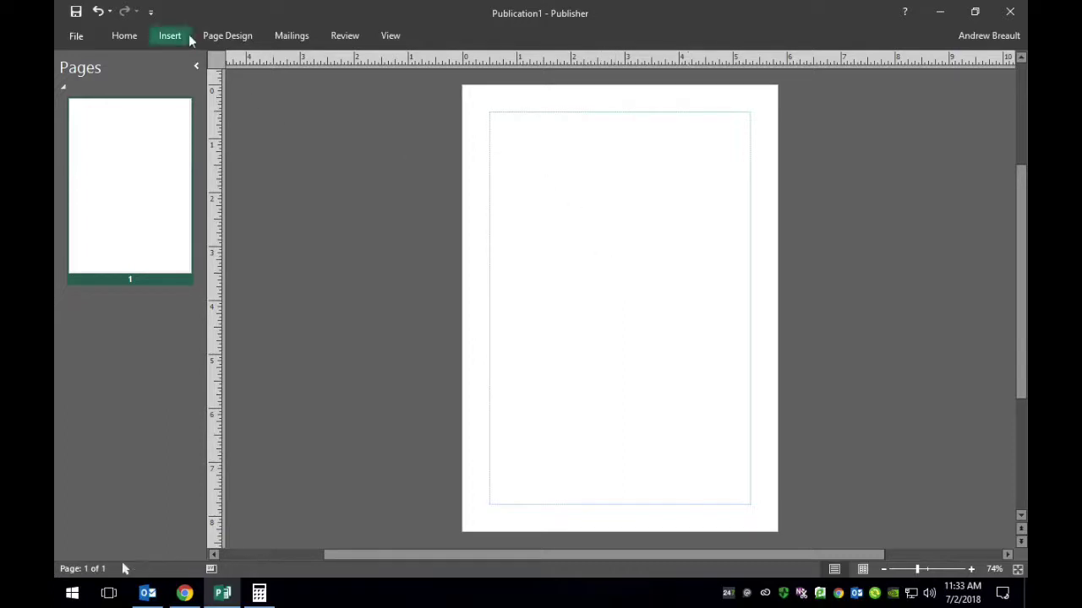
Insert a blank second page and return to page 1
right_click(126, 354)
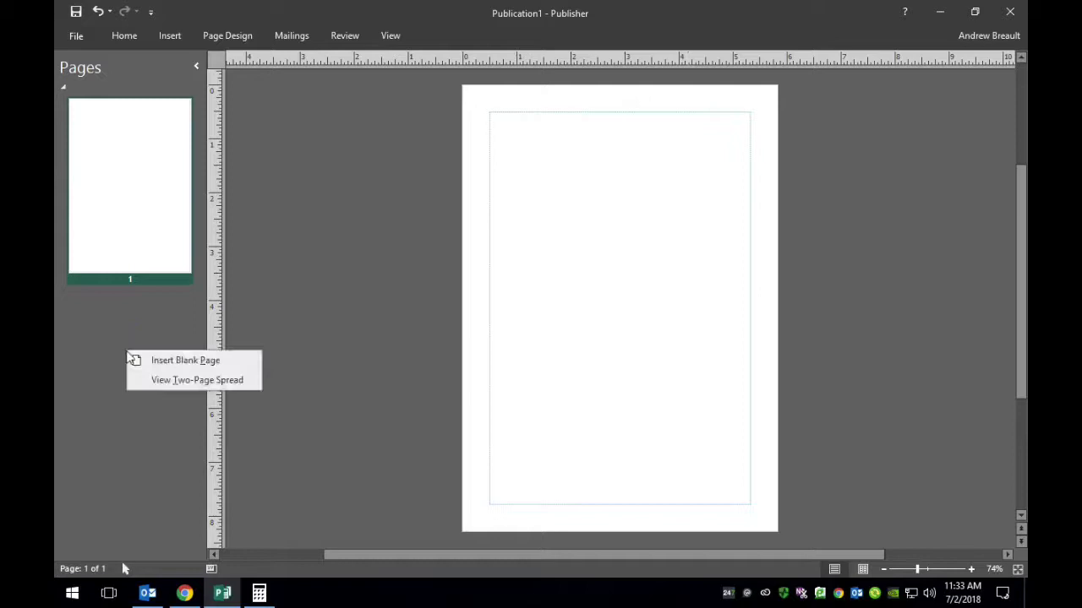
left_click(167, 362)
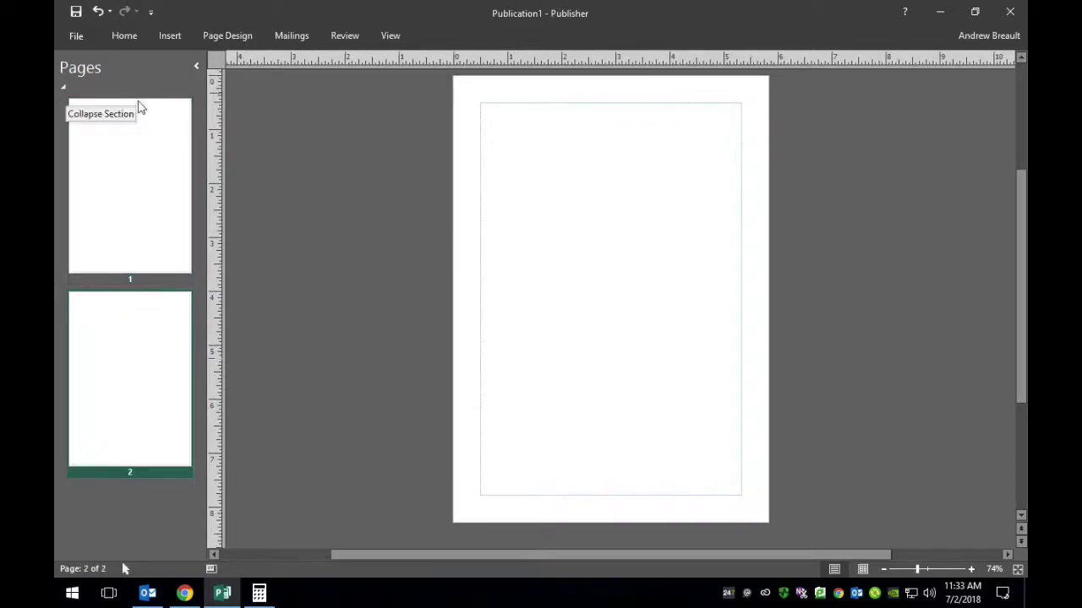
left_click(147, 145)
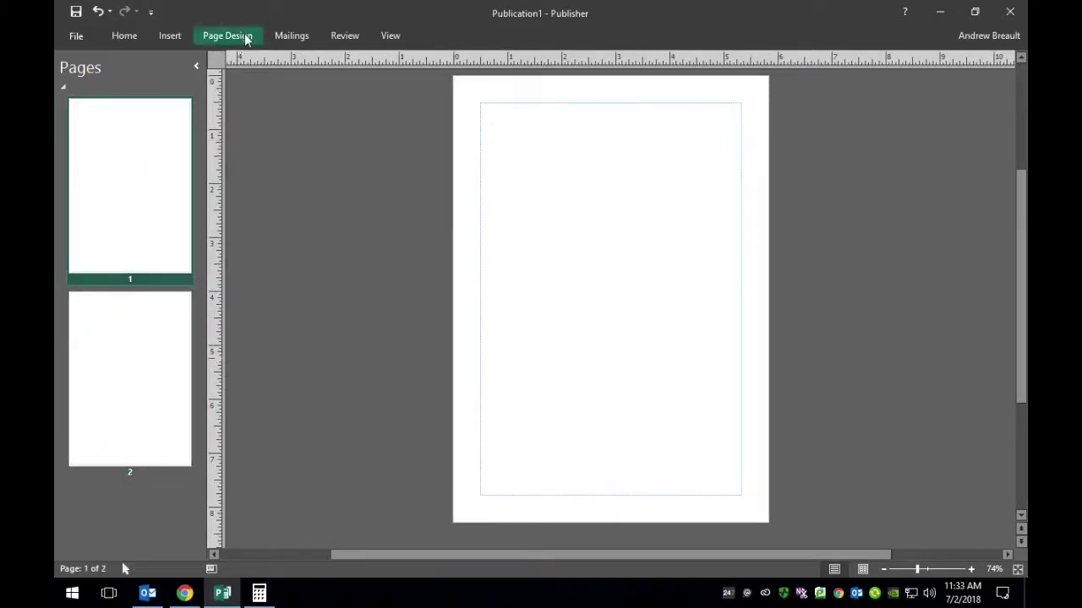
Draw a rectangle about 4.86 x 7.29 in. on page 1, filling the area inside the margin guides
left_click(170, 38)
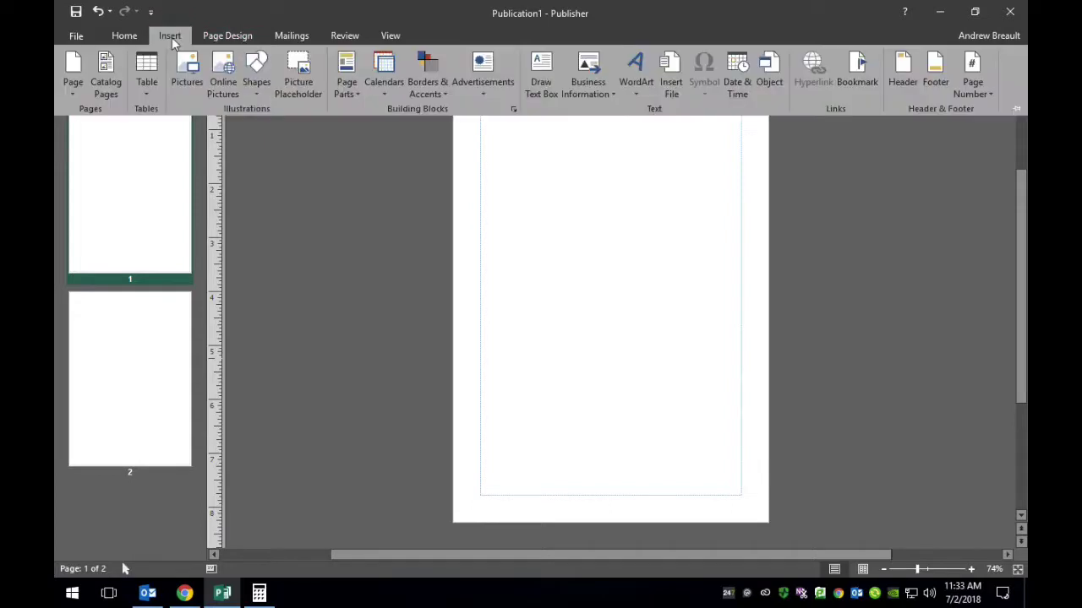
left_click(256, 72)
left_click(295, 124)
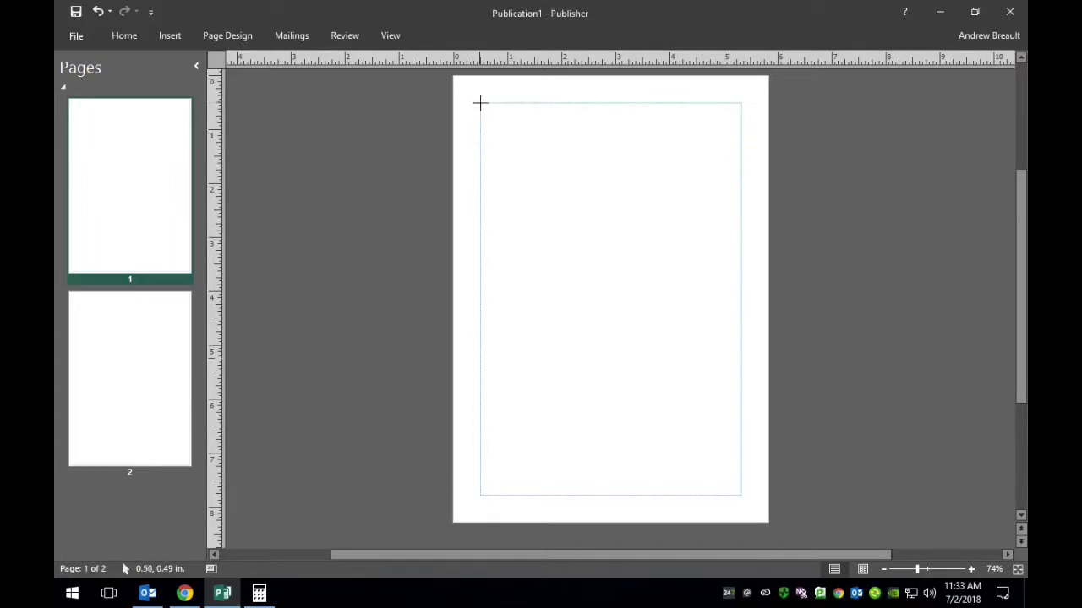
left_click_drag(481, 102, 744, 510)
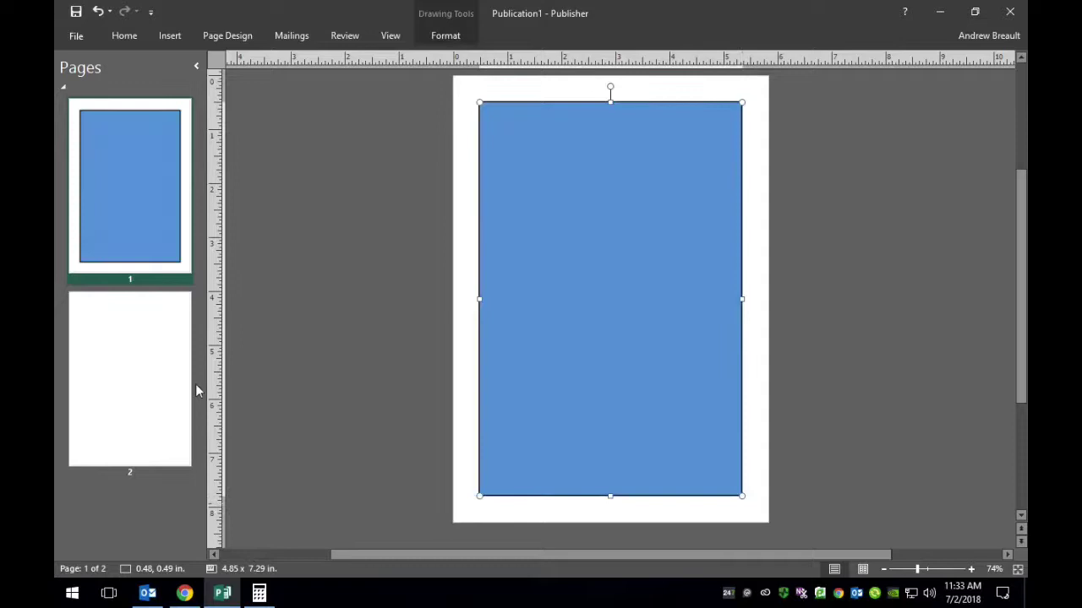
Copy the blue rectangle from page 1 to page 2 and position it within the margin guides at 0.50, 0.50 in
right_click(623, 245)
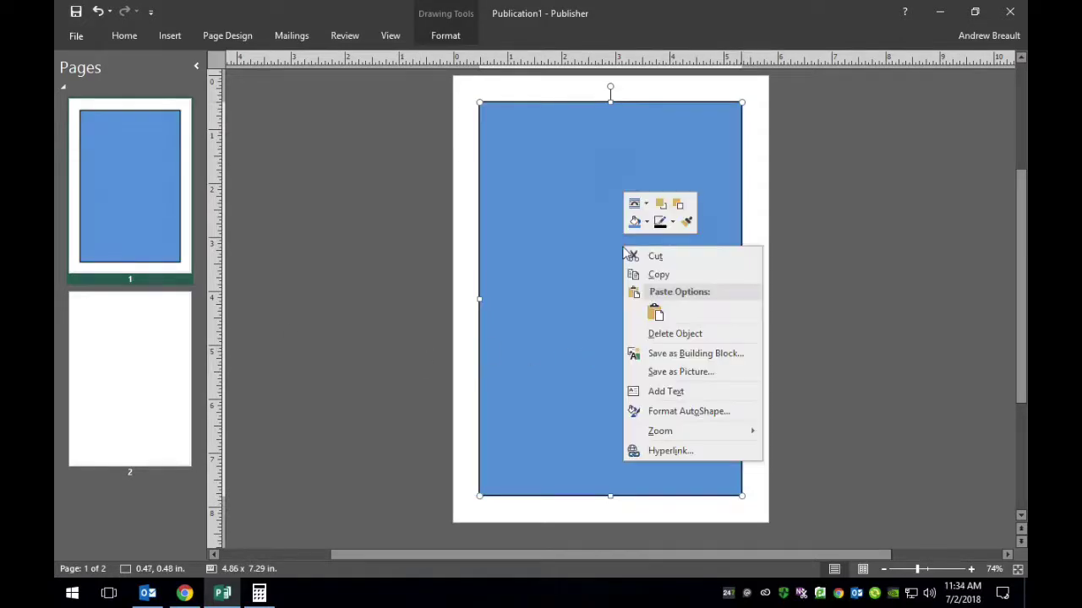
left_click(652, 275)
left_click(127, 393)
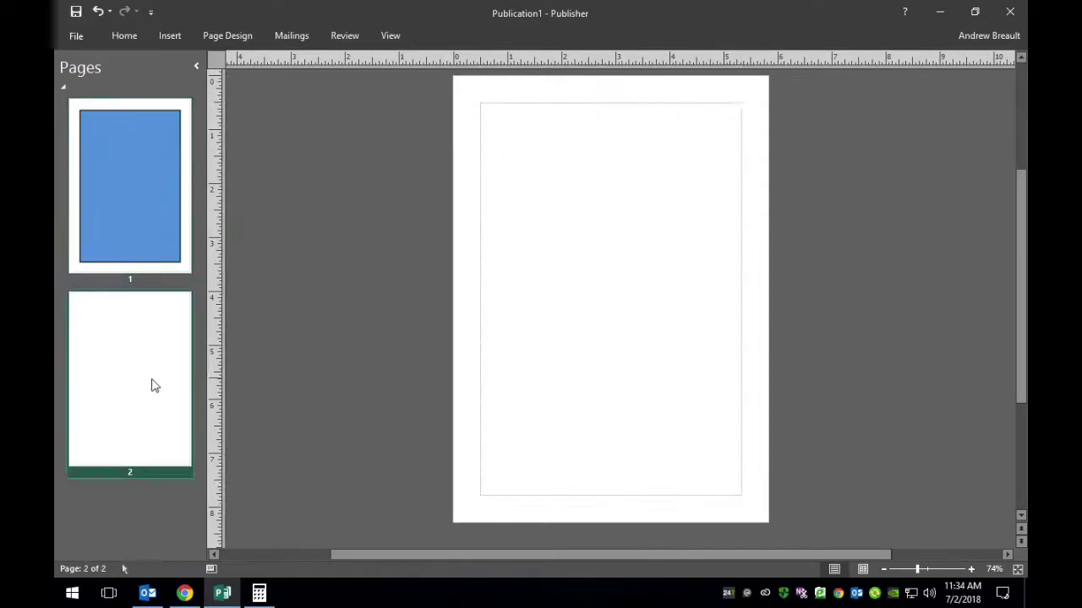
right_click(557, 325)
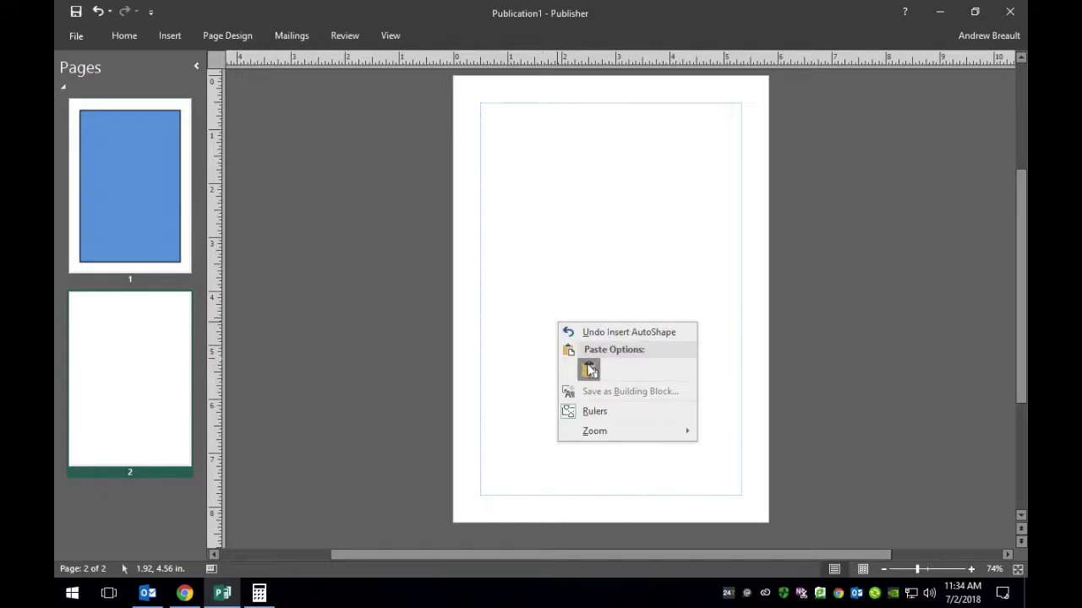
left_click(590, 369)
left_click_drag(616, 383, 524, 141)
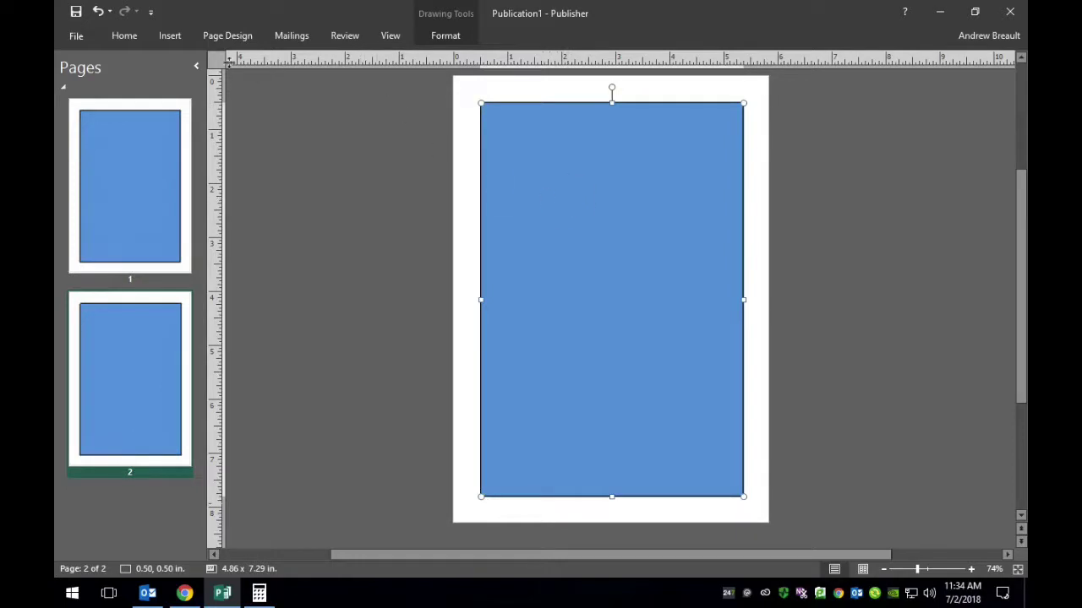
Change the fill of the page 2 rectangle to the orange scheme color
left_click(432, 39)
left_click(542, 60)
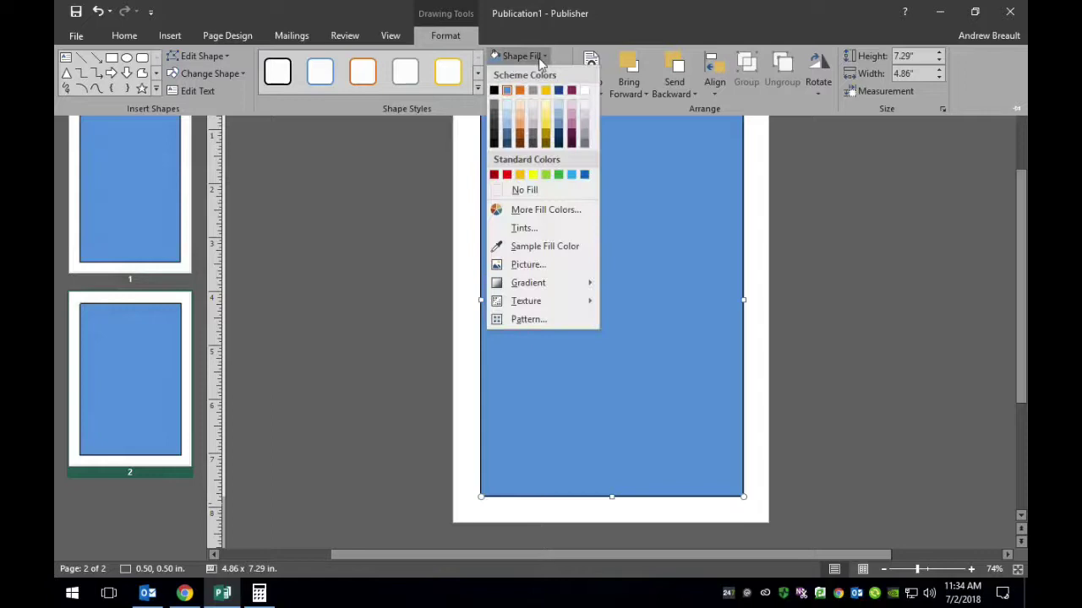
left_click(519, 90)
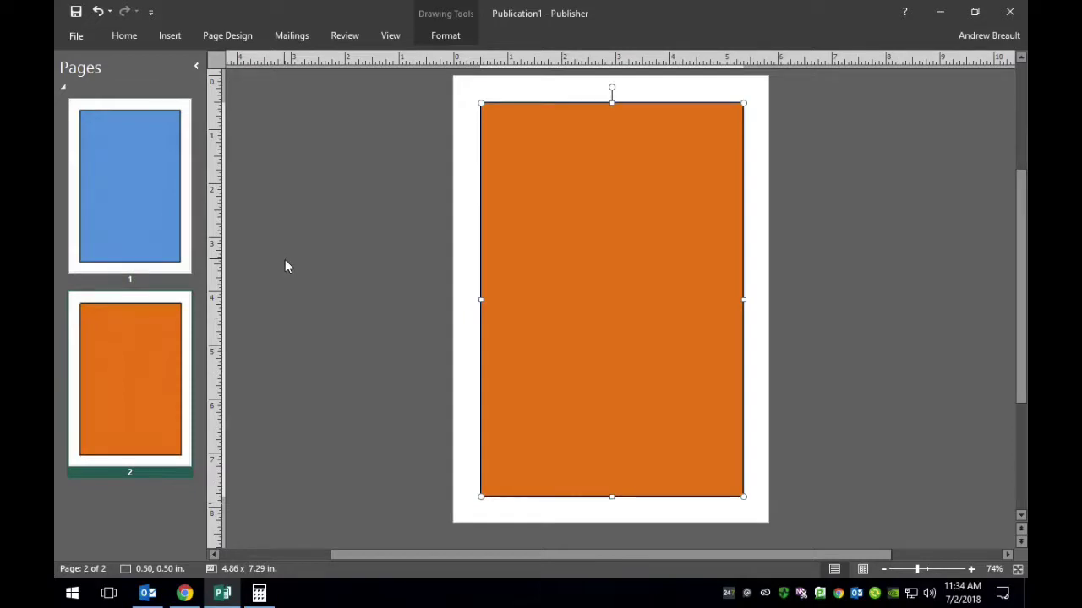
Open the print settings and set the color output to Composite RGB
left_click(78, 37)
left_click(91, 217)
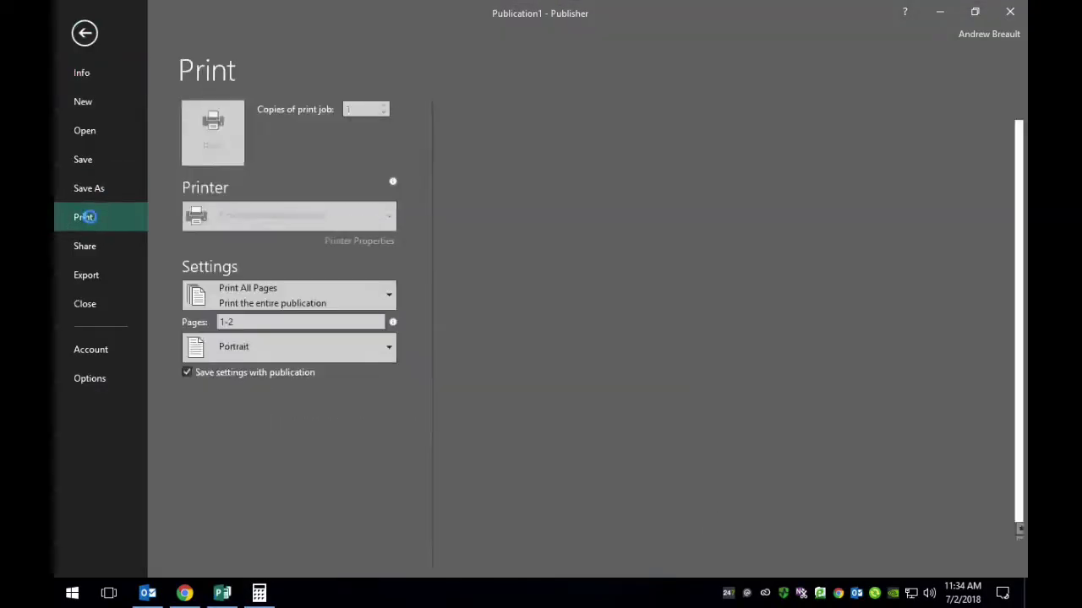
left_click(322, 480)
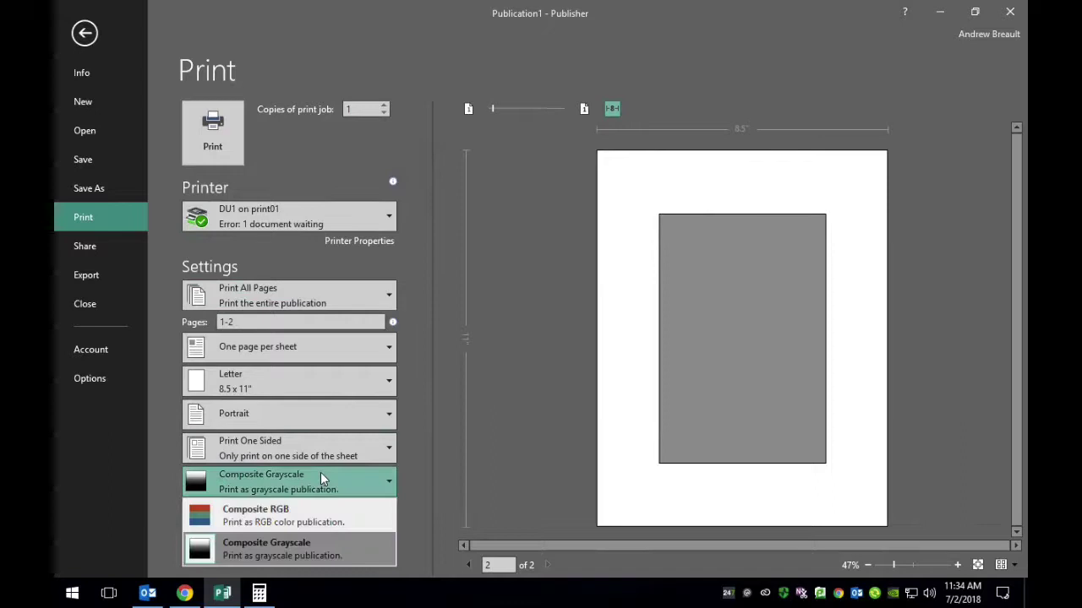
left_click(255, 517)
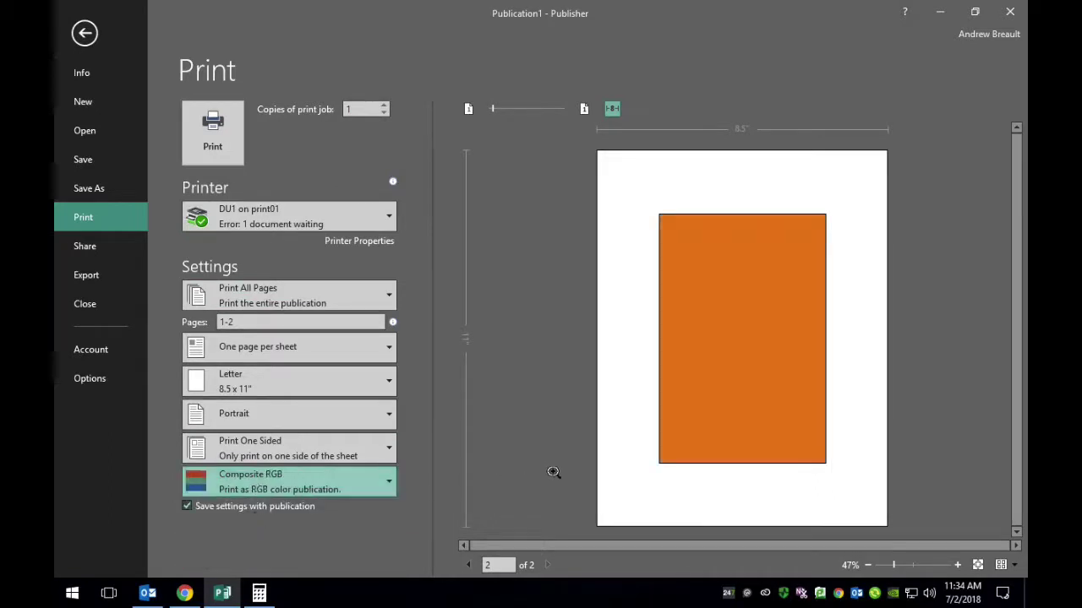
Select the printer DU2 on print01 and set it to 2-sided printing in its properties
left_click(310, 222)
left_click(251, 287)
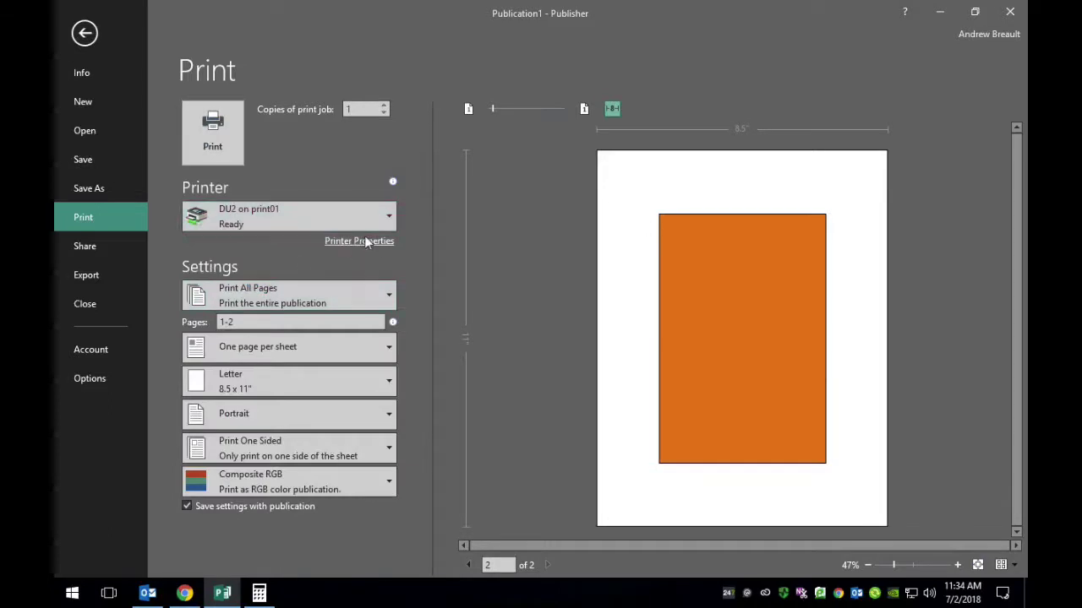
left_click(364, 238)
left_click(115, 288)
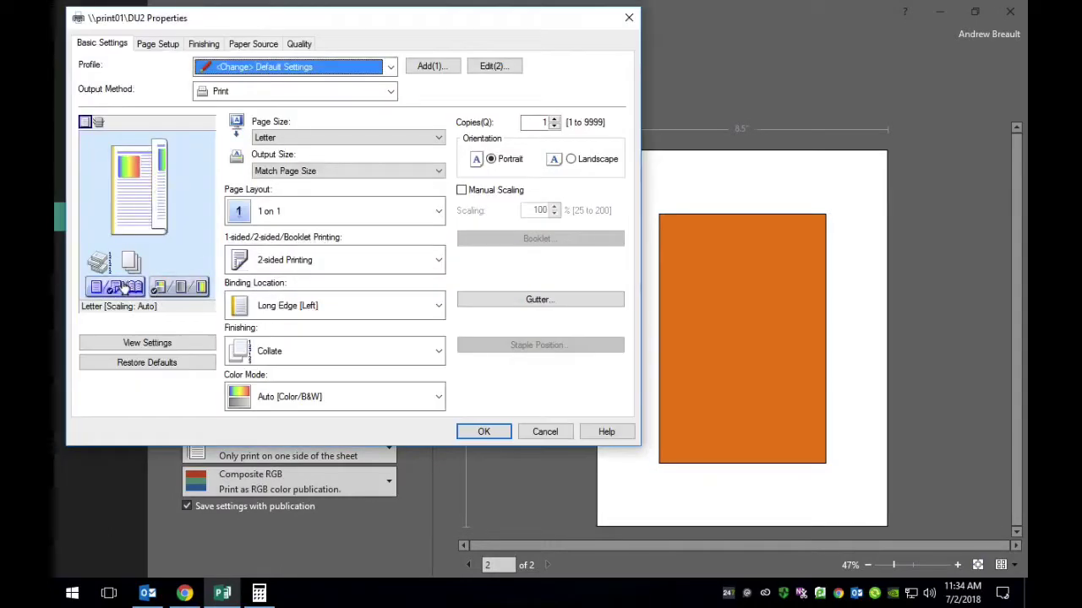
left_click(484, 432)
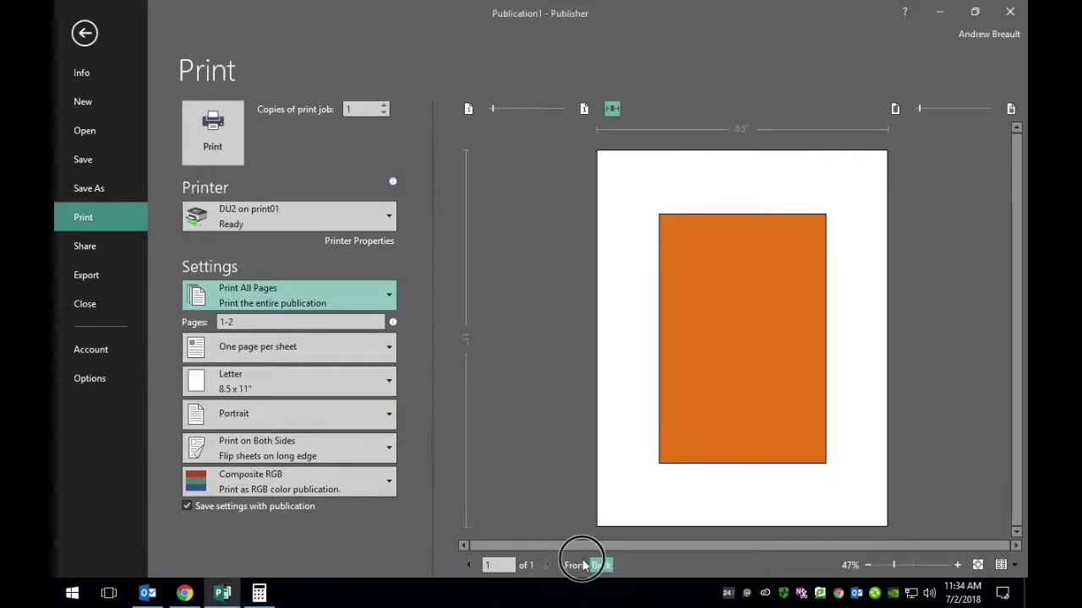
Compare the front and back of the sheet in the print preview, then return to the publication
left_click(590, 565)
left_click(603, 566)
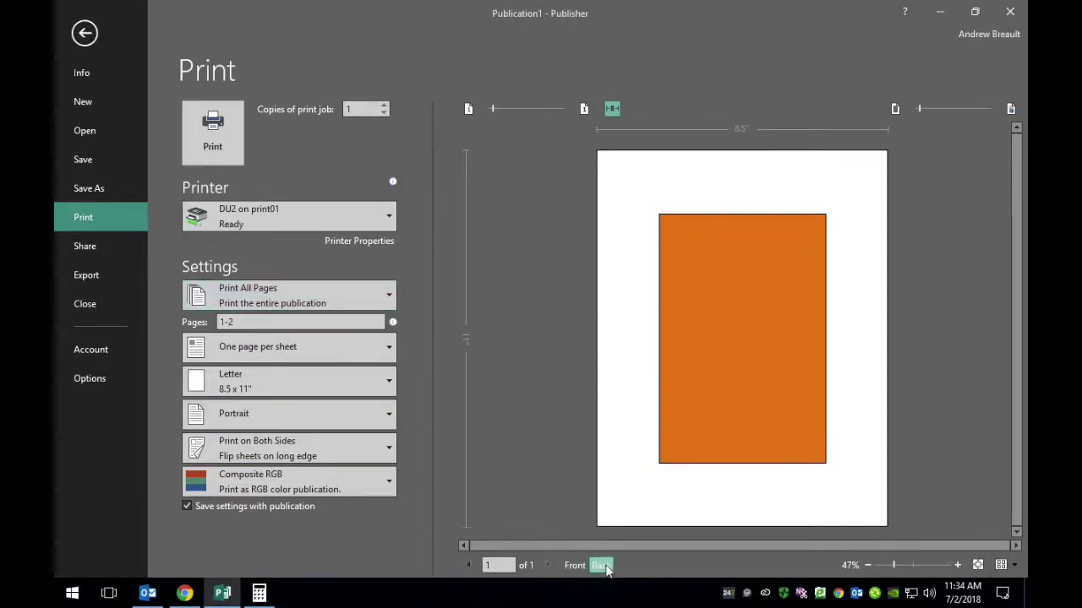
left_click(583, 566)
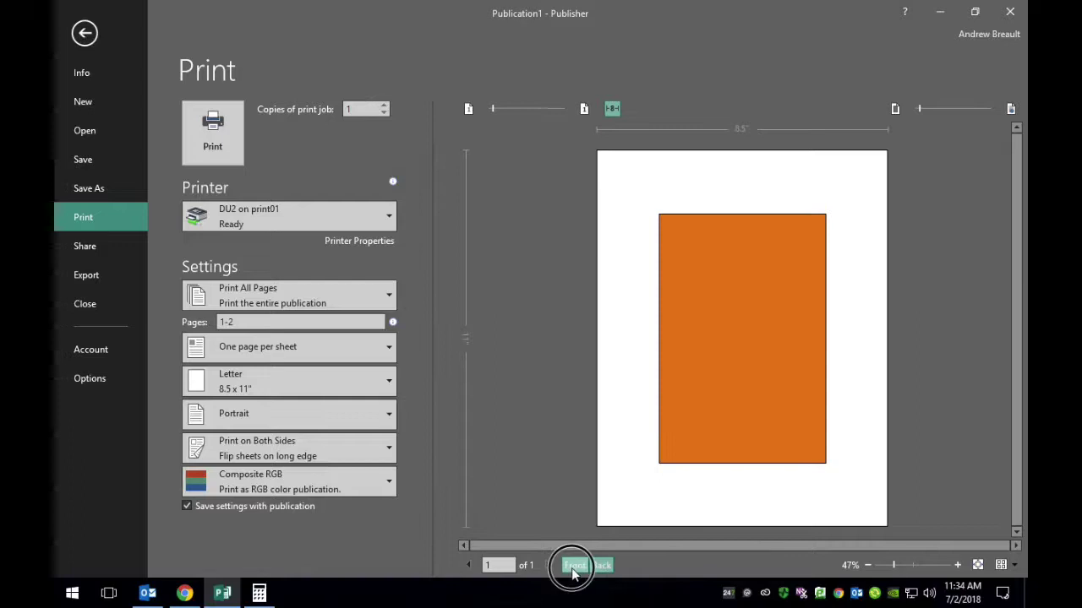
left_click(602, 568)
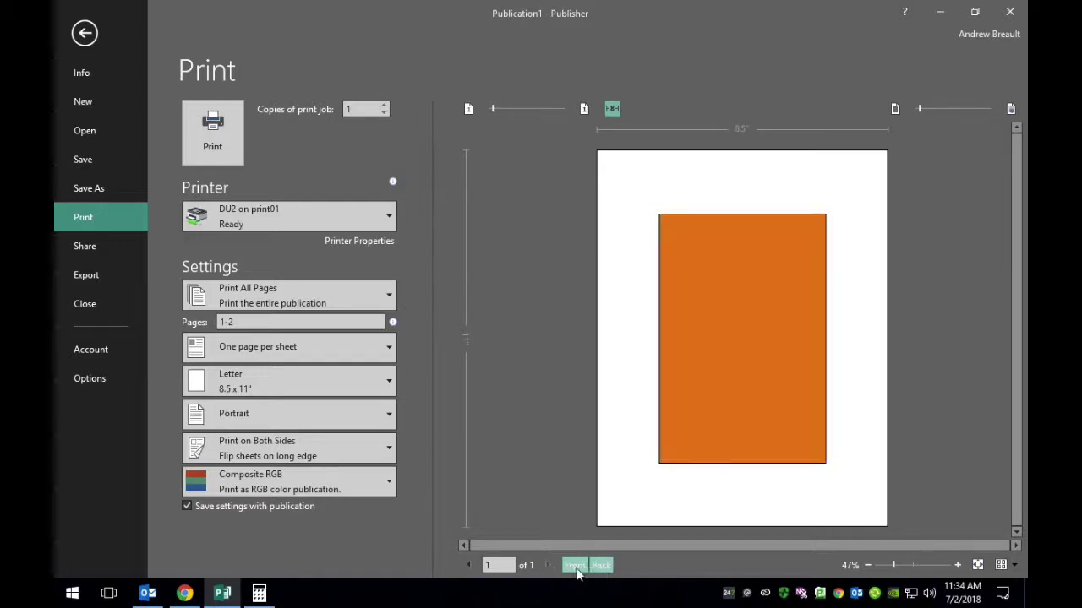
left_click(575, 568)
left_click(600, 566)
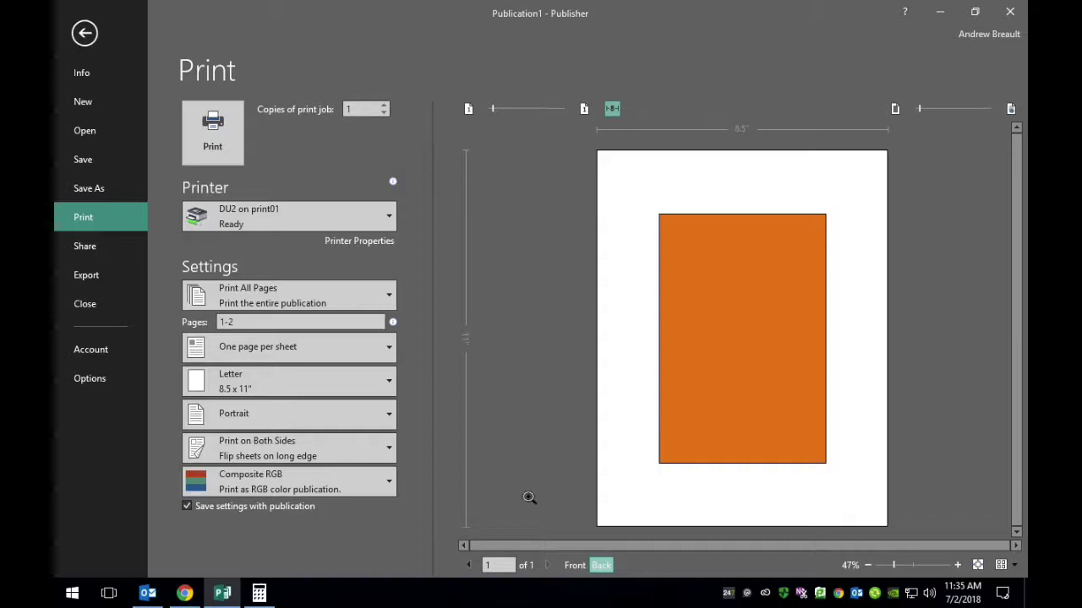
left_click(85, 33)
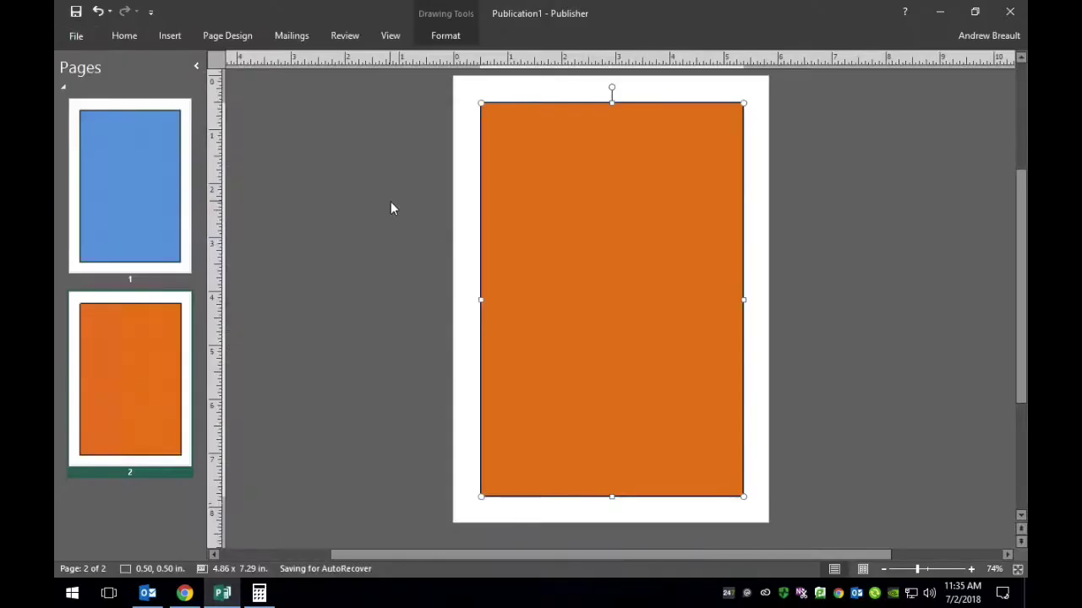
Create a new publication from the Blank 8.5 x 11" template
left_click(74, 34)
left_click(91, 106)
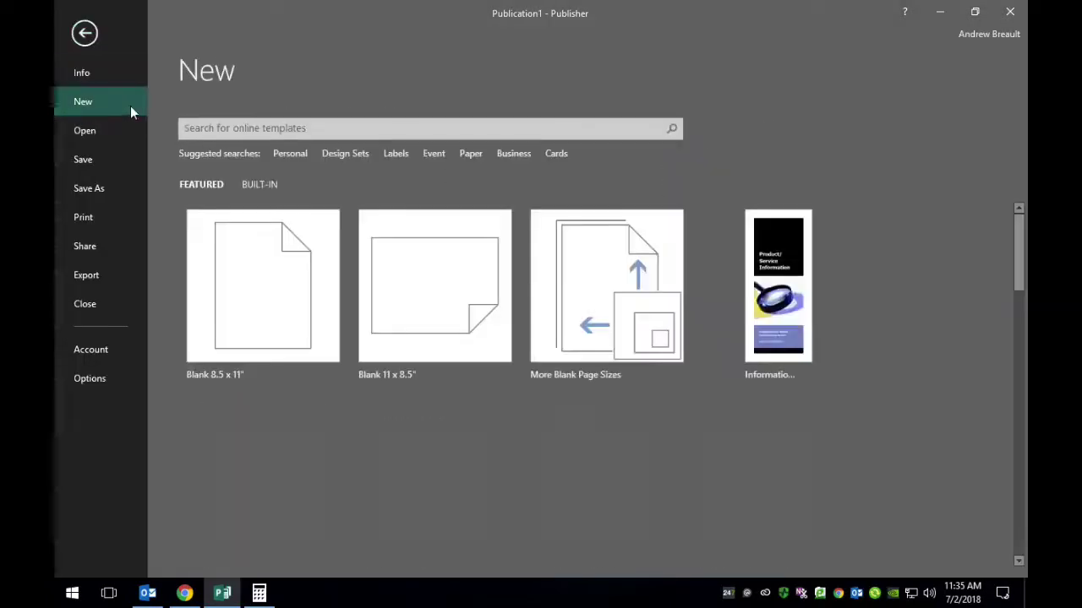
left_click(270, 300)
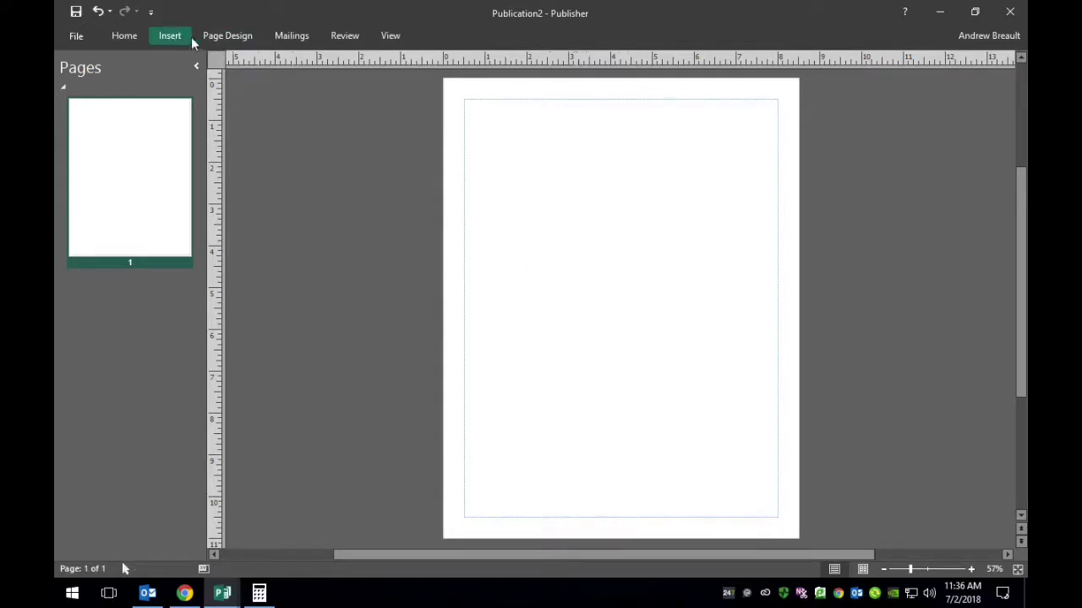
Open the custom margin guides for the new publication and set the left margin to 1.336"
left_click(225, 37)
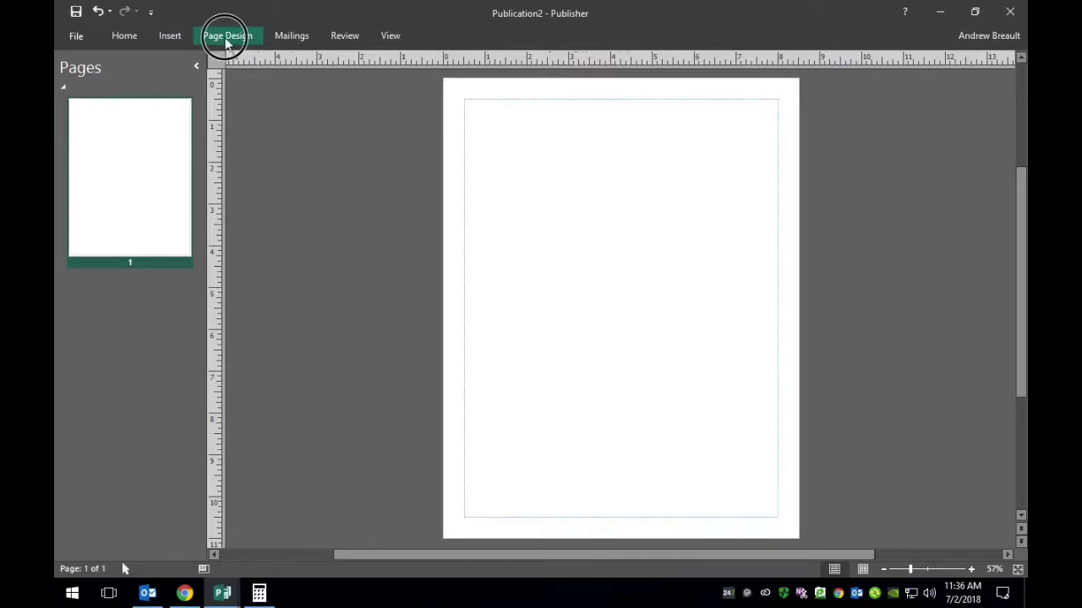
left_click(159, 80)
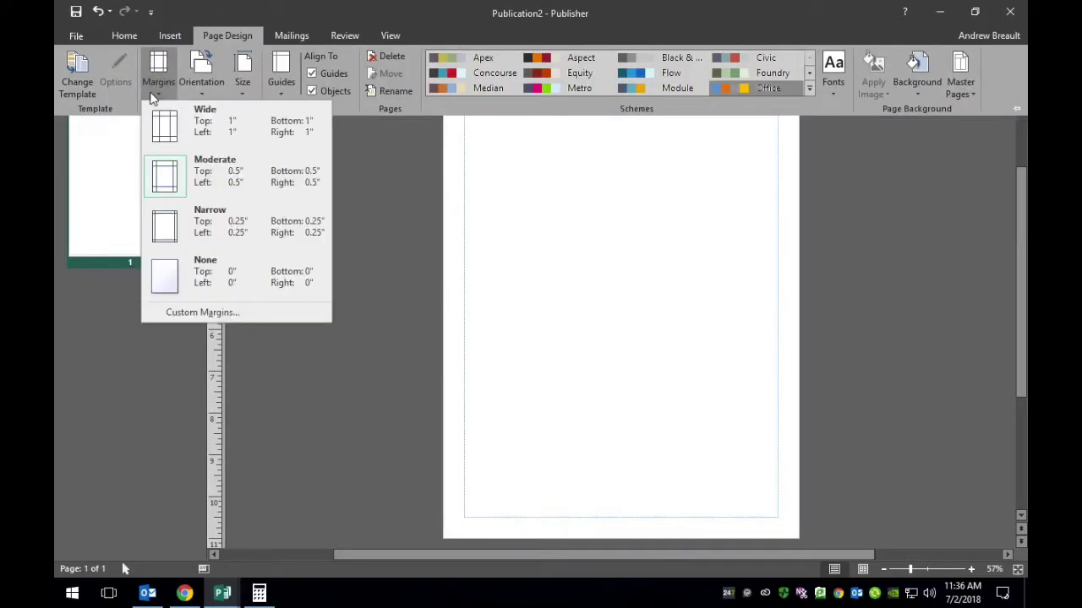
left_click(187, 314)
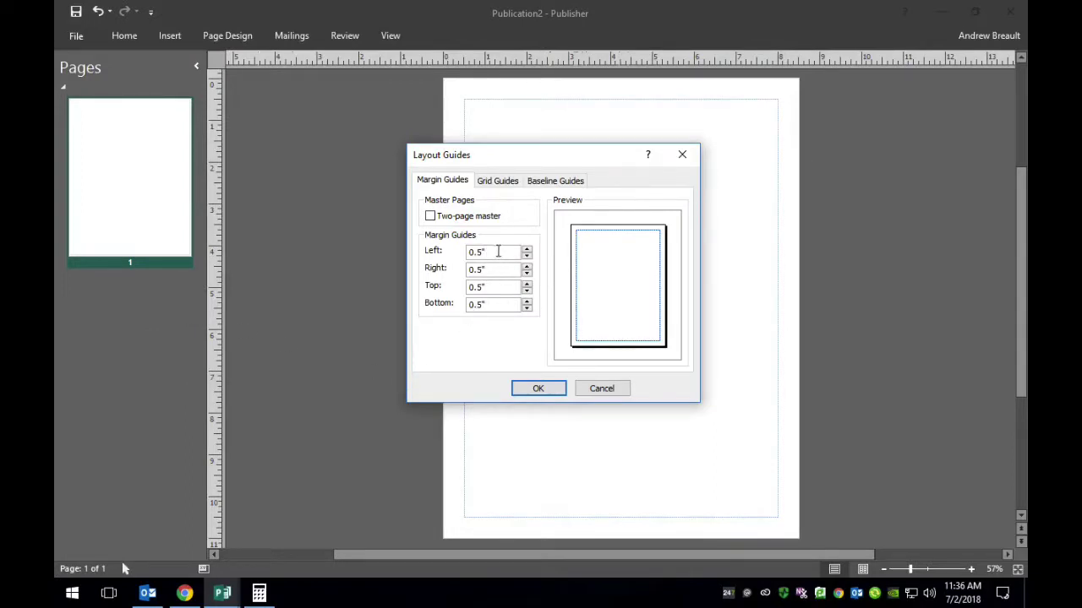
left_click_drag(498, 251, 448, 264)
type("1.336")
Check the page setup of Publication1, then set Publication2's margin guides to 1.335" left and right and 1.365" top and bottom
left_click(224, 595)
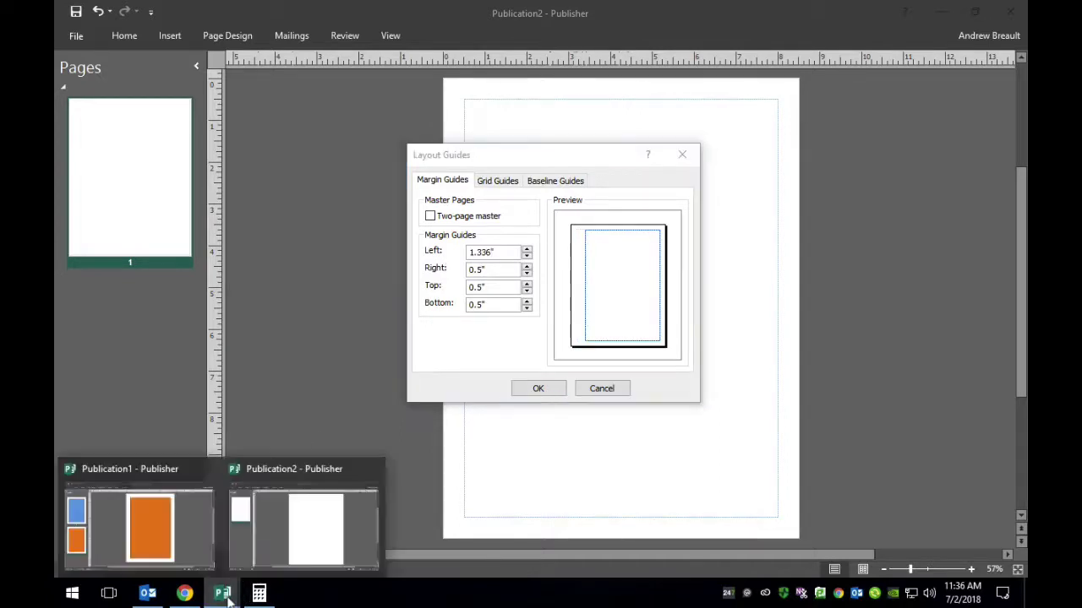
left_click(156, 526)
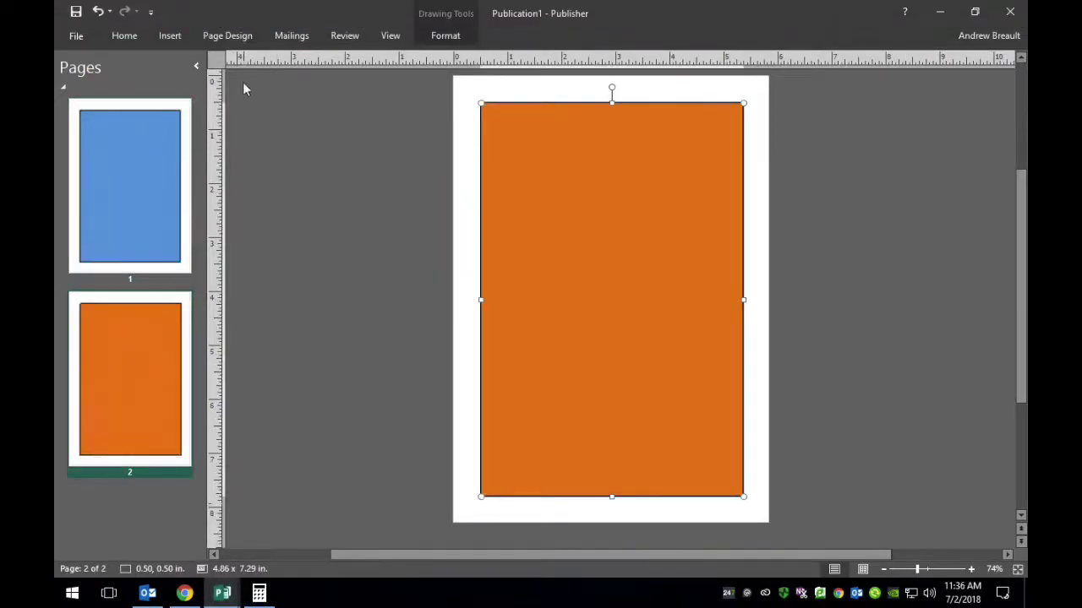
left_click(234, 42)
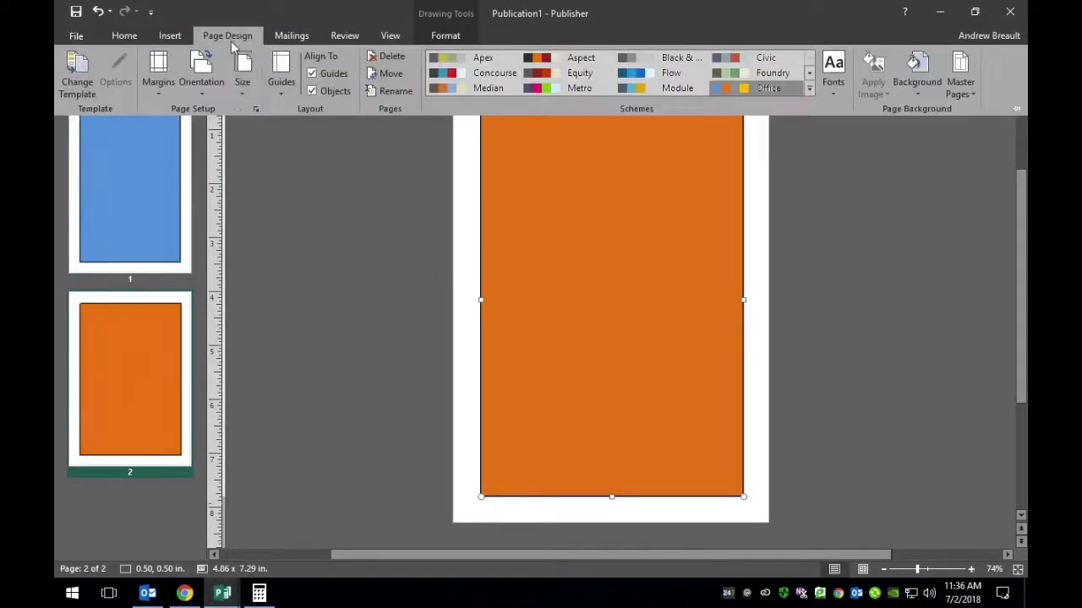
left_click(245, 93)
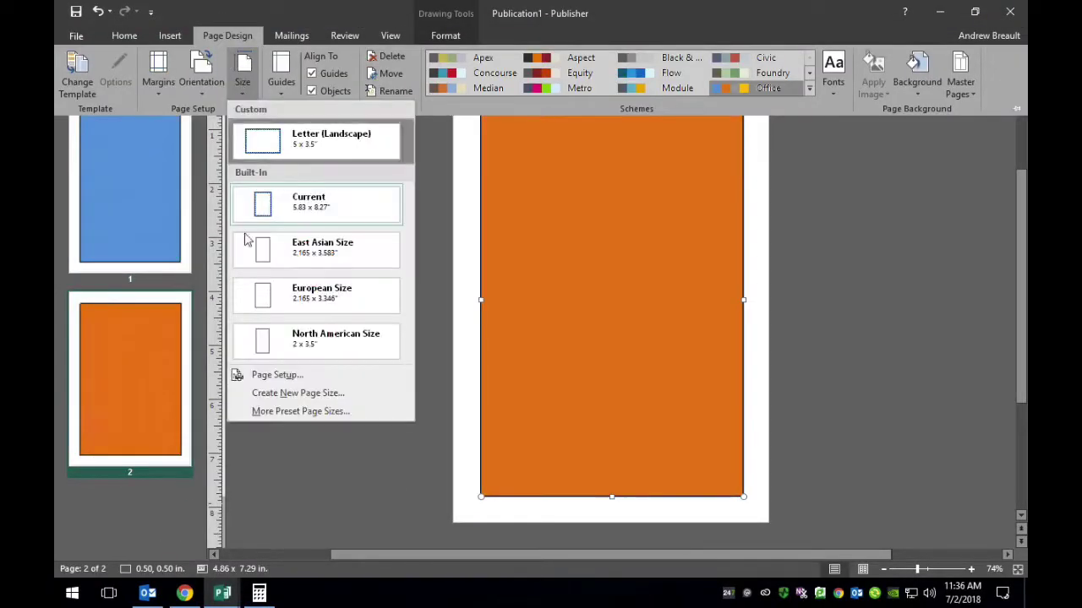
left_click(277, 375)
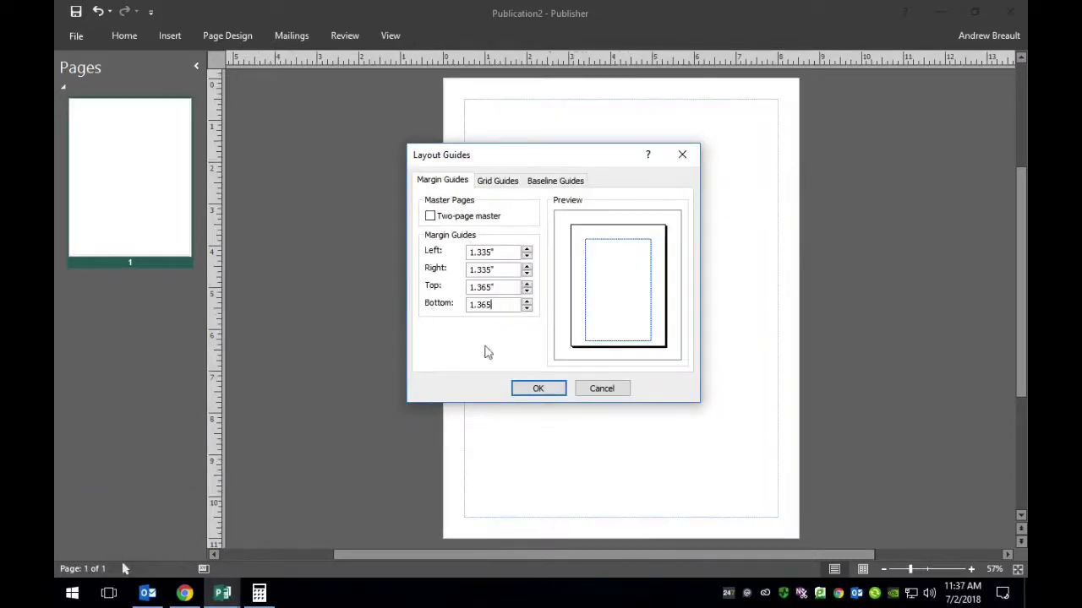
left_click(538, 388)
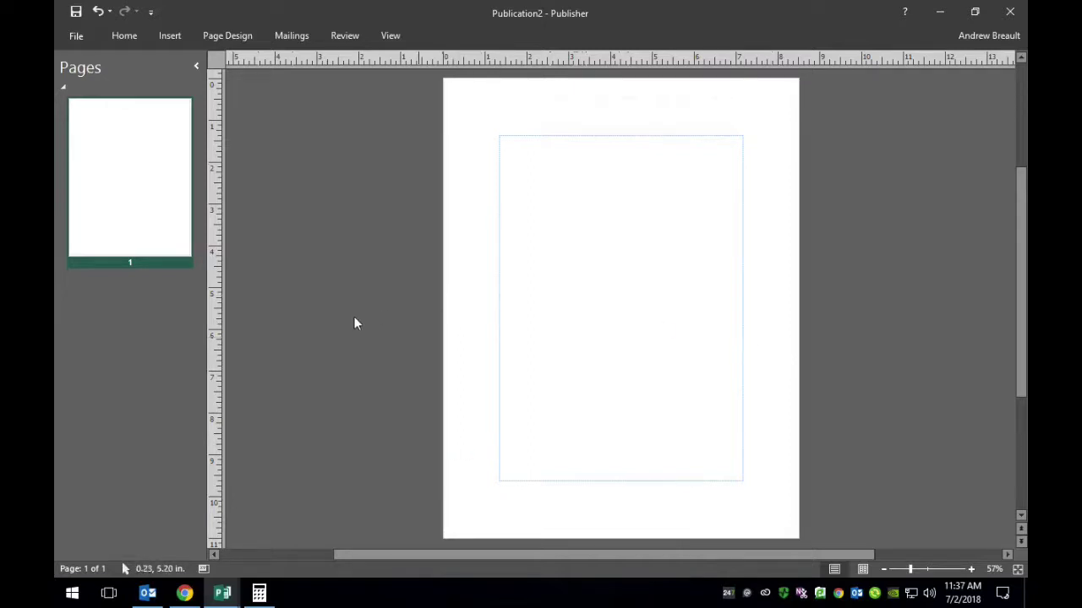
Add vertical ruler guides at about 1.77 and 6.77 inches, and horizontal ruler guides just inside the top and bottom margins
left_click_drag(214, 314, 519, 267)
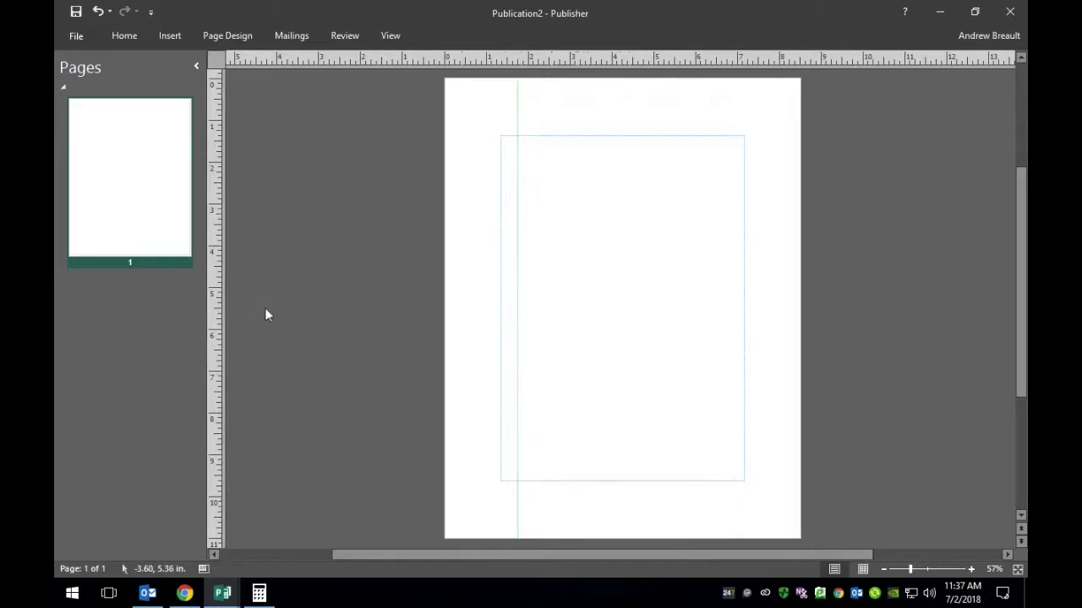
left_click_drag(213, 316, 729, 292)
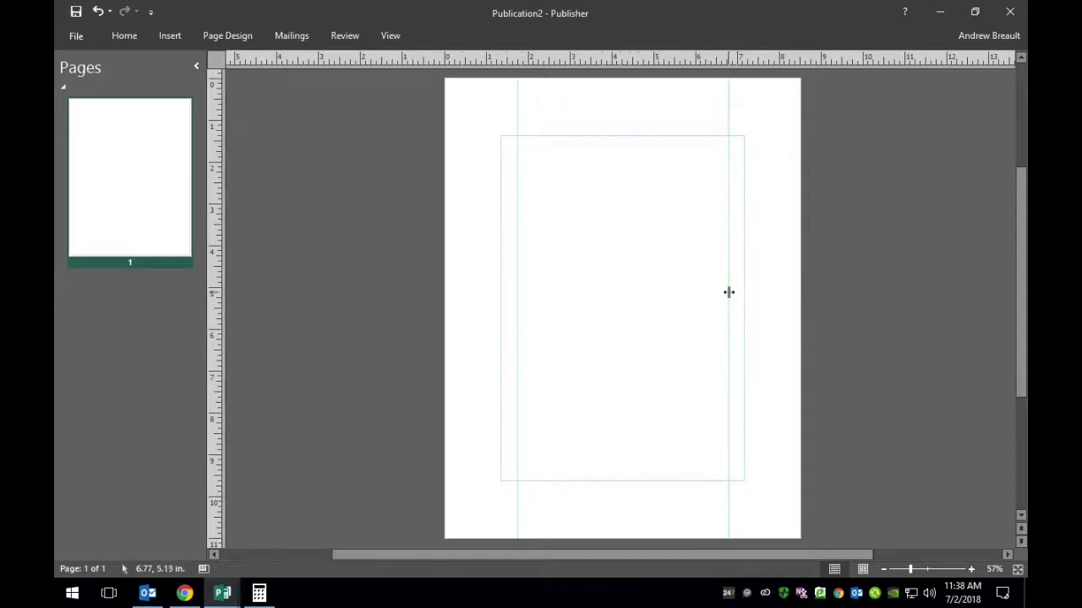
left_click_drag(637, 59, 617, 157)
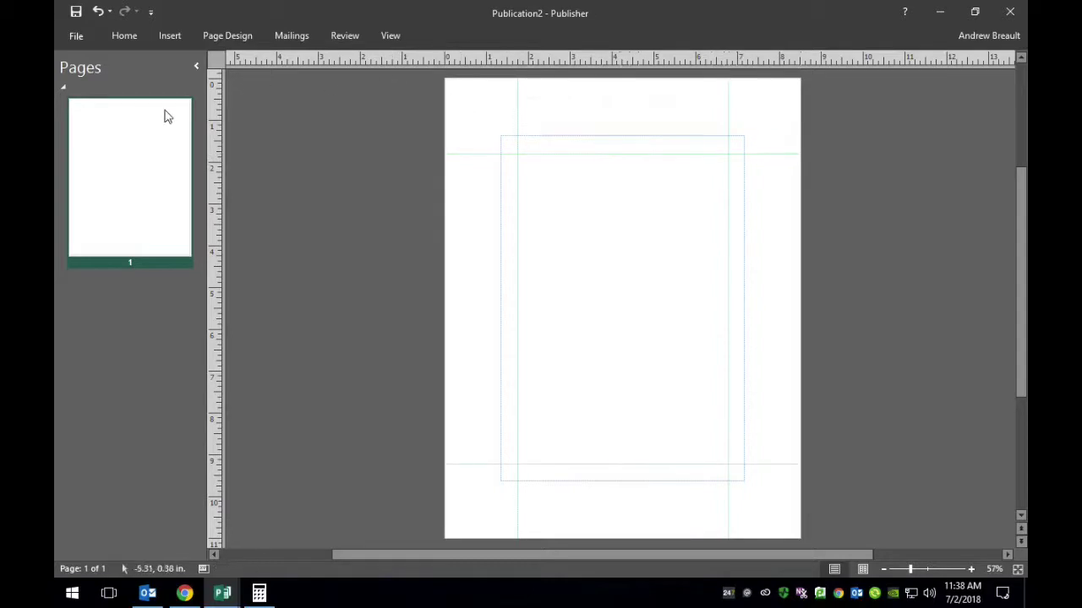
Draw short horizontal and vertical lines as crop marks just outside all four corners of the margin guides
left_click(127, 36)
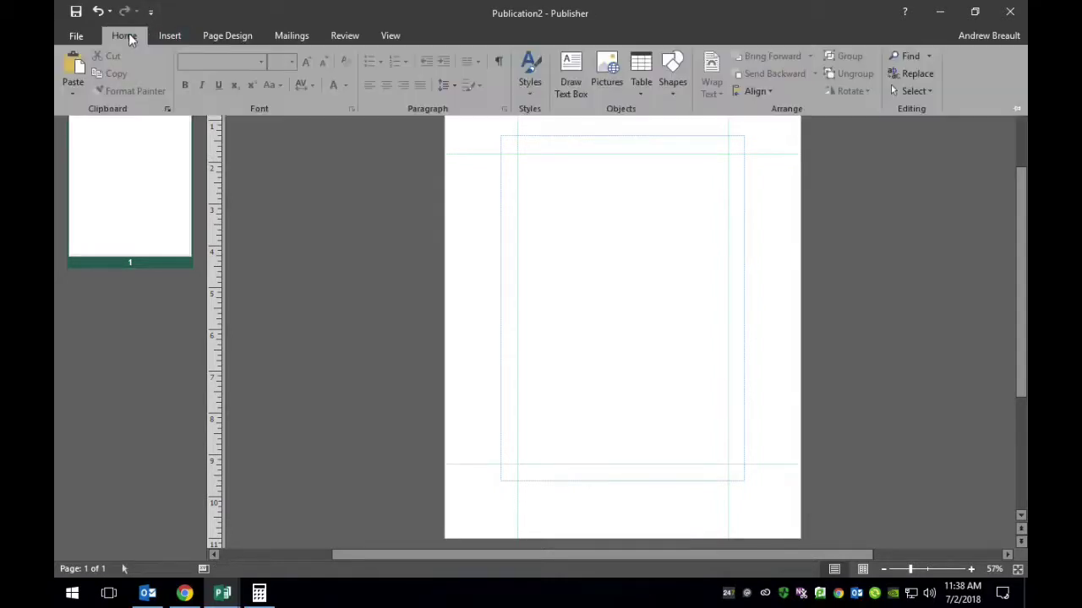
left_click(681, 67)
left_click(683, 124)
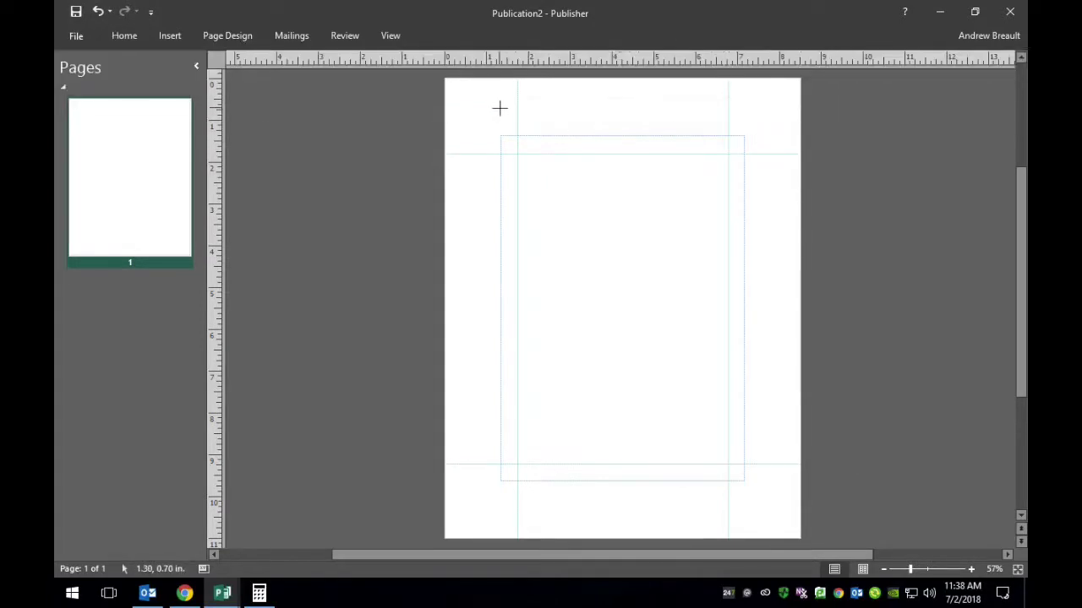
left_click_drag(500, 109, 502, 149)
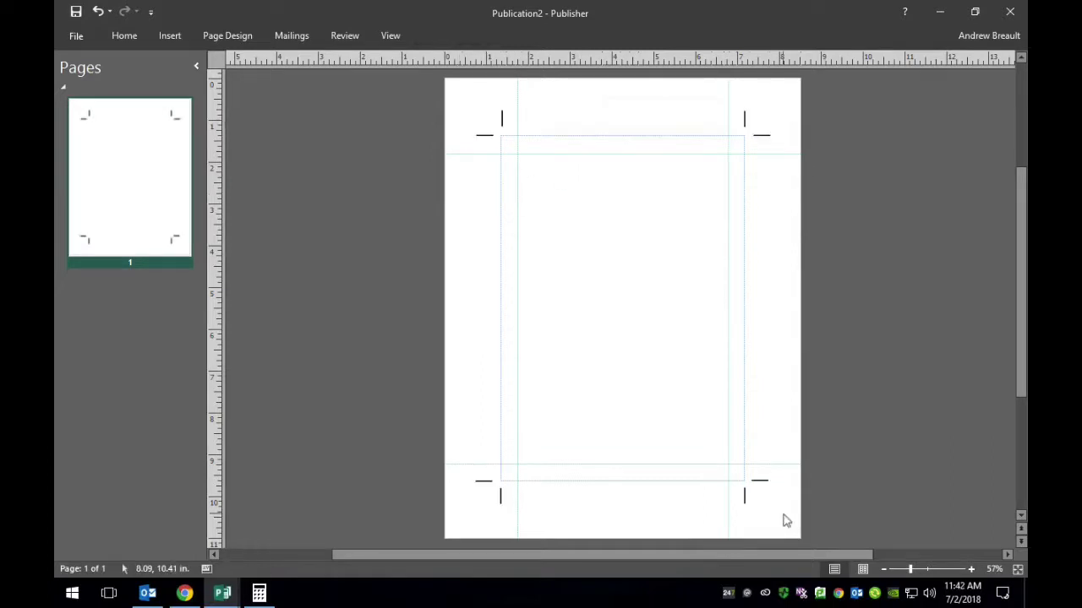
Insert a duplicate of page 1 with its crop marks, then return to page 1
right_click(142, 186)
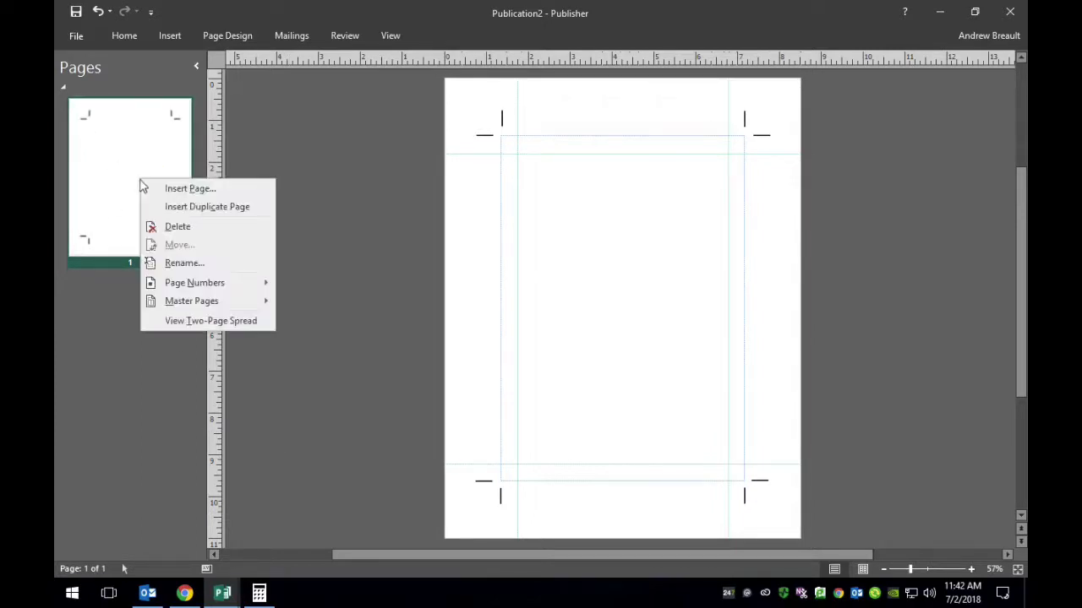
left_click(221, 217)
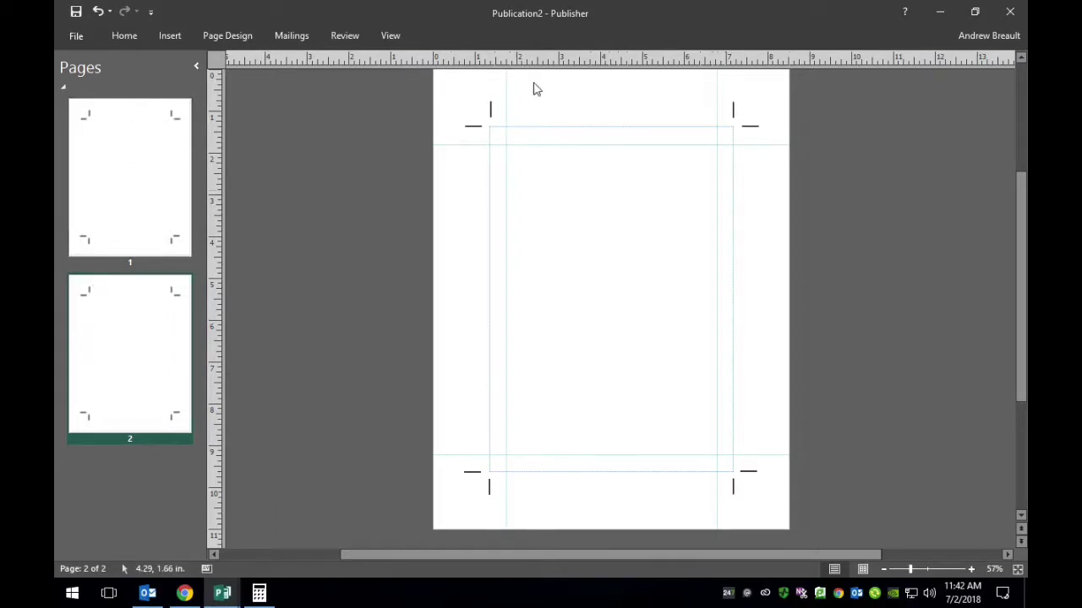
left_click(148, 192)
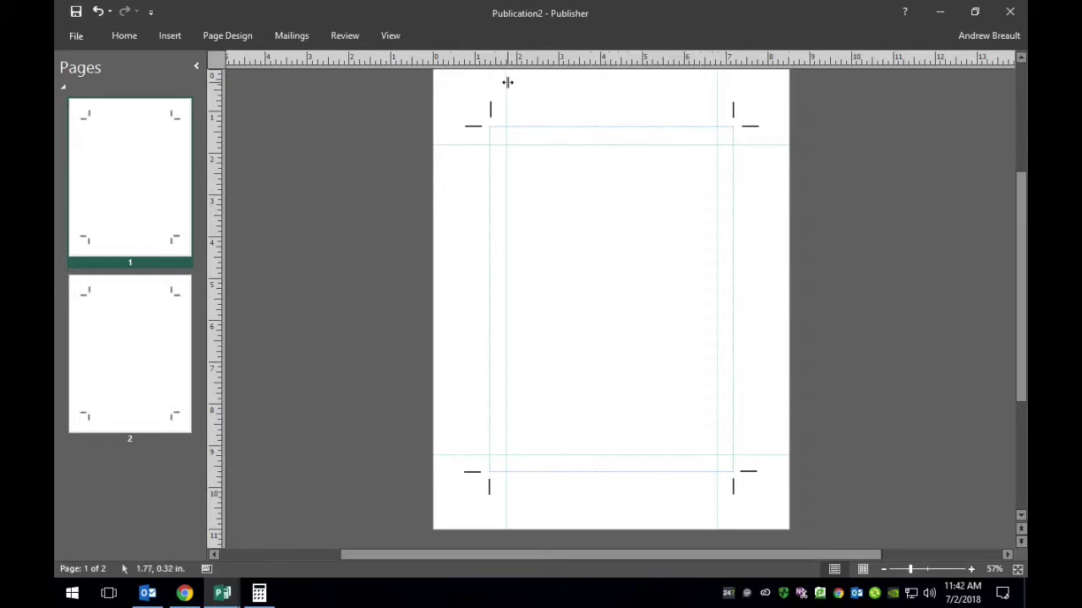
Remove the vertical and horizontal ruler guides from page 1, leaving only the margin guides
left_click_drag(507, 82, 353, 109)
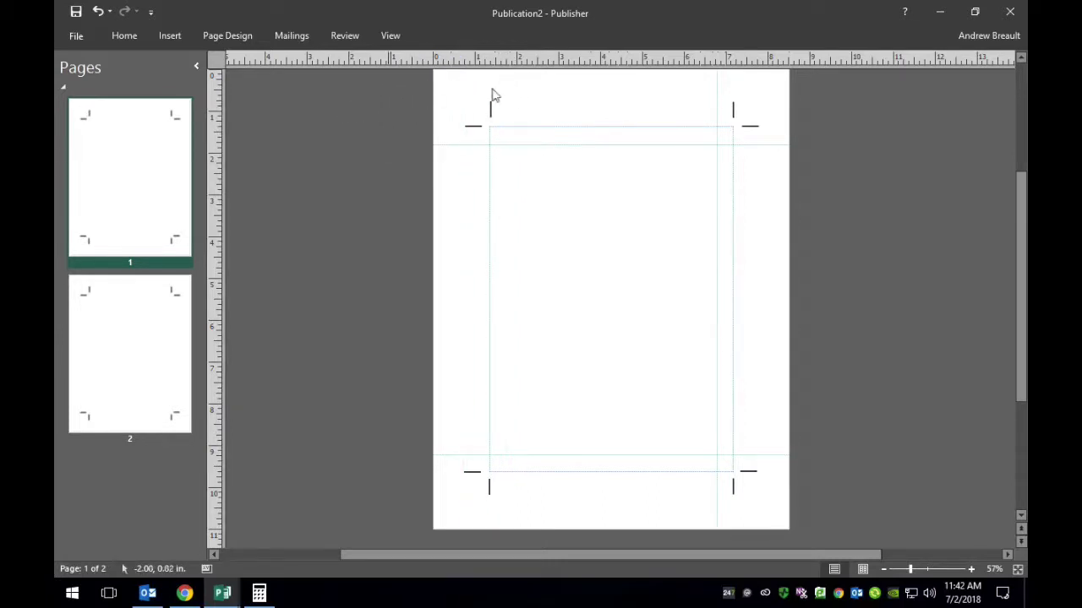
right_click(717, 86)
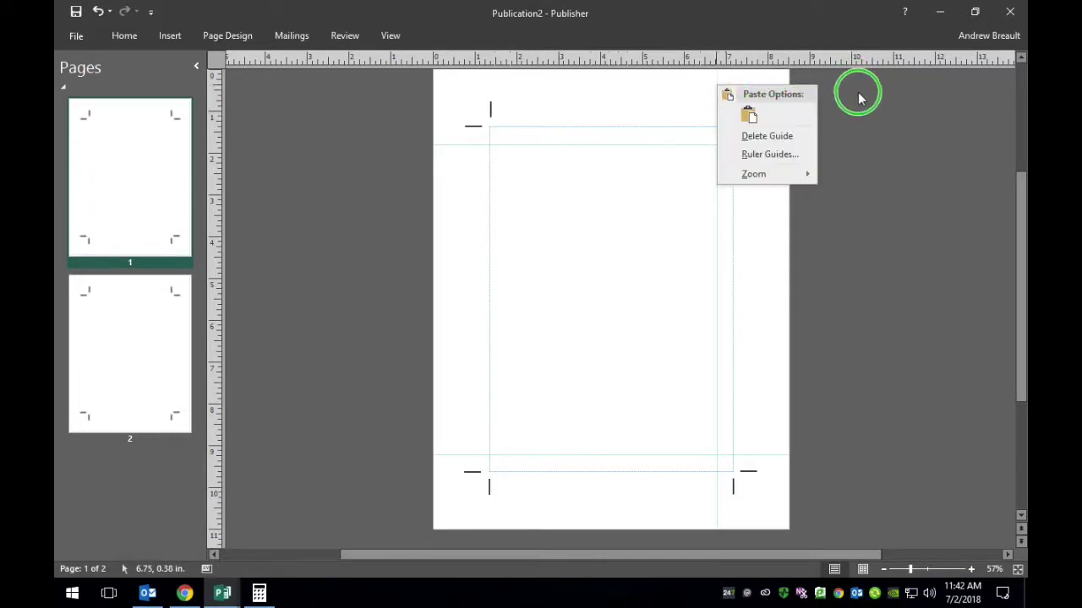
left_click(841, 116)
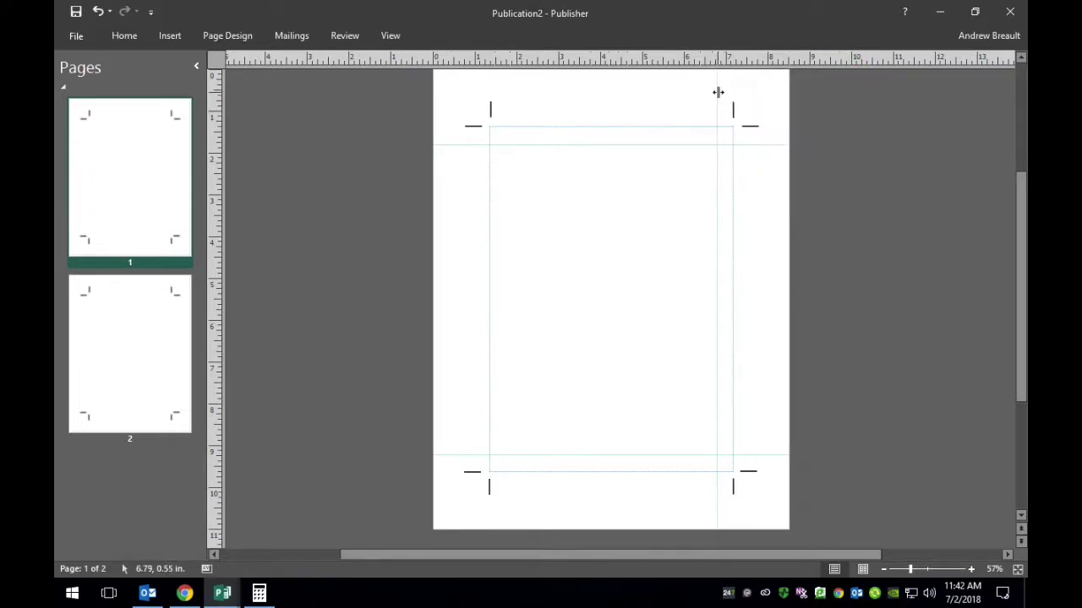
left_click_drag(717, 92, 827, 117)
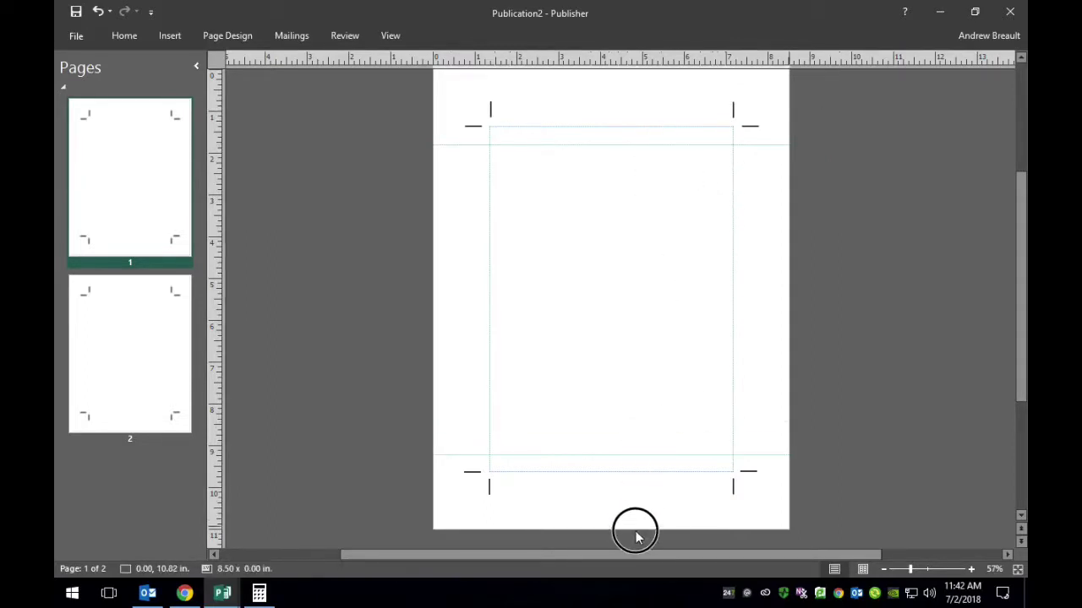
scroll(636, 532, "down", 1)
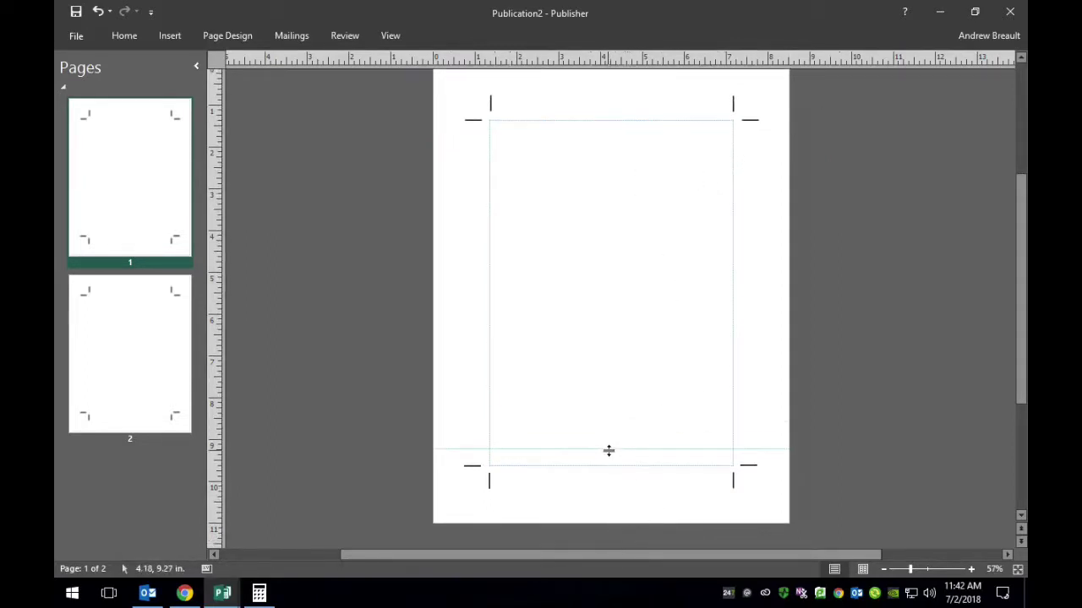
left_click_drag(609, 449, 594, 544)
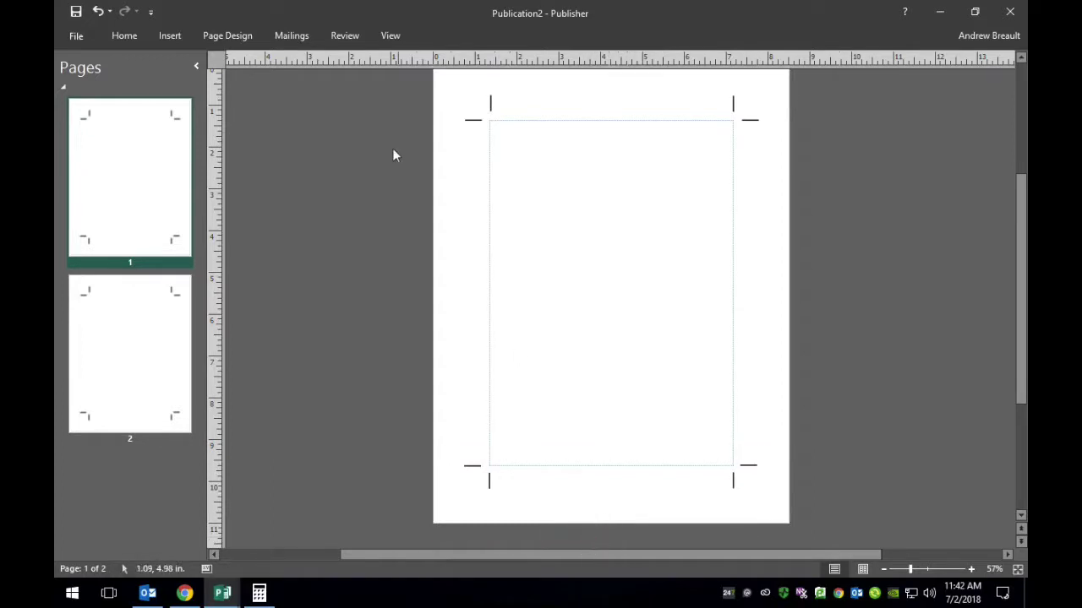
Draw a rectangle about 7.96 x 1.98 in. across the top of page 1, extending past both upper crop marks
left_click(170, 38)
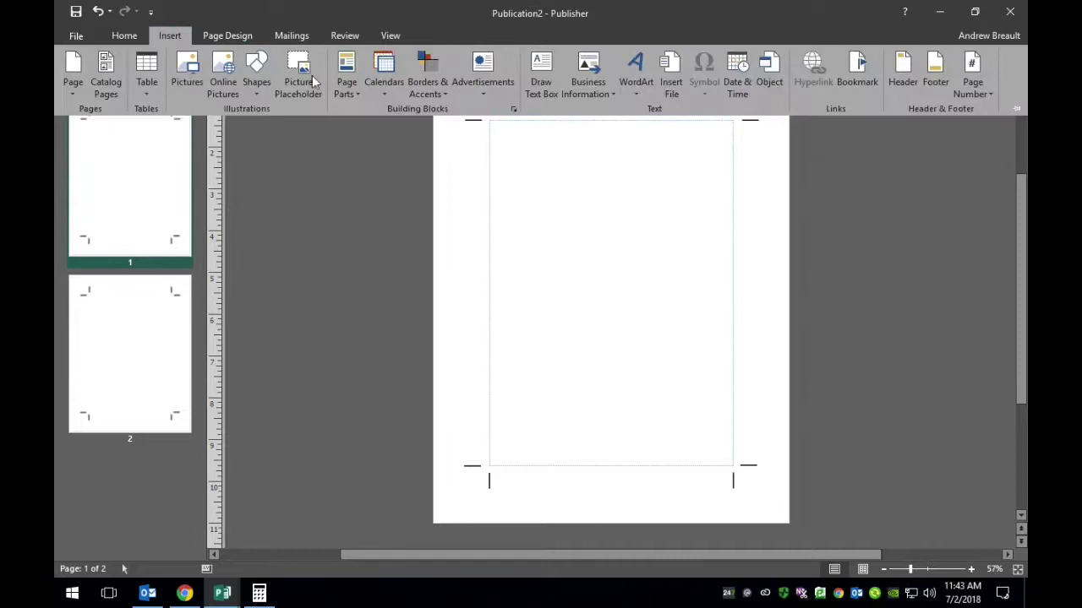
left_click(256, 72)
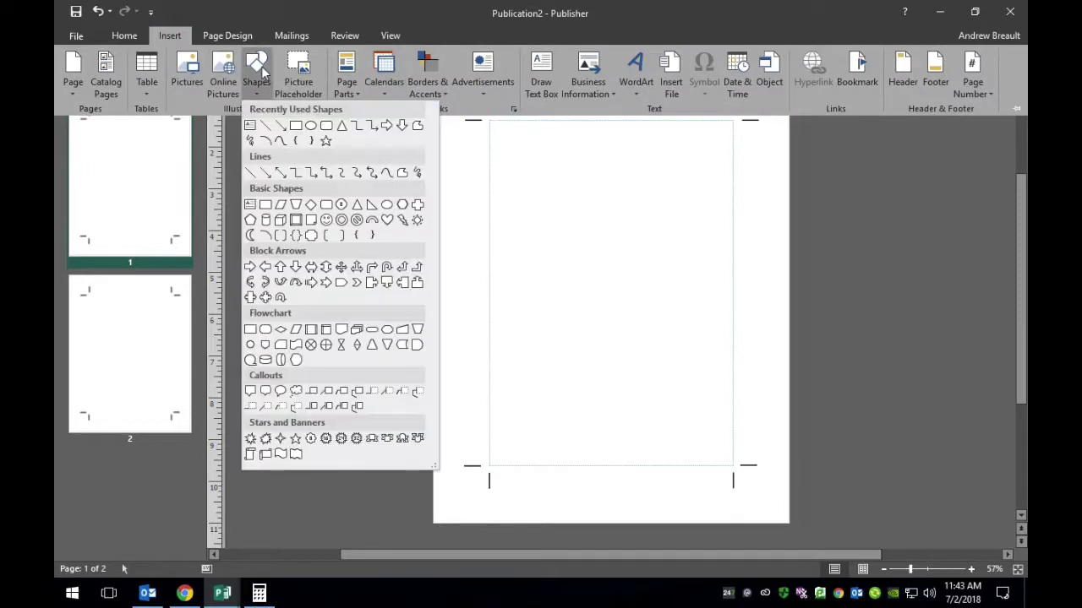
left_click(293, 128)
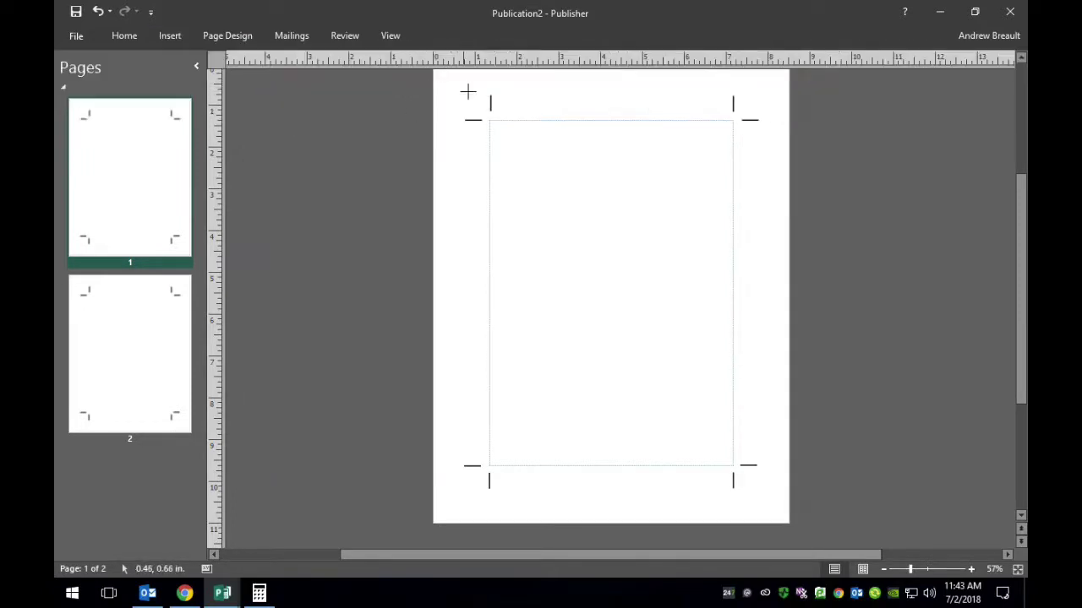
mouse_move(447, 90)
left_mouse_down()
mouse_move(469, 126)
mouse_move(599, 139)
mouse_move(676, 132)
mouse_move(780, 173)
left_mouse_up()
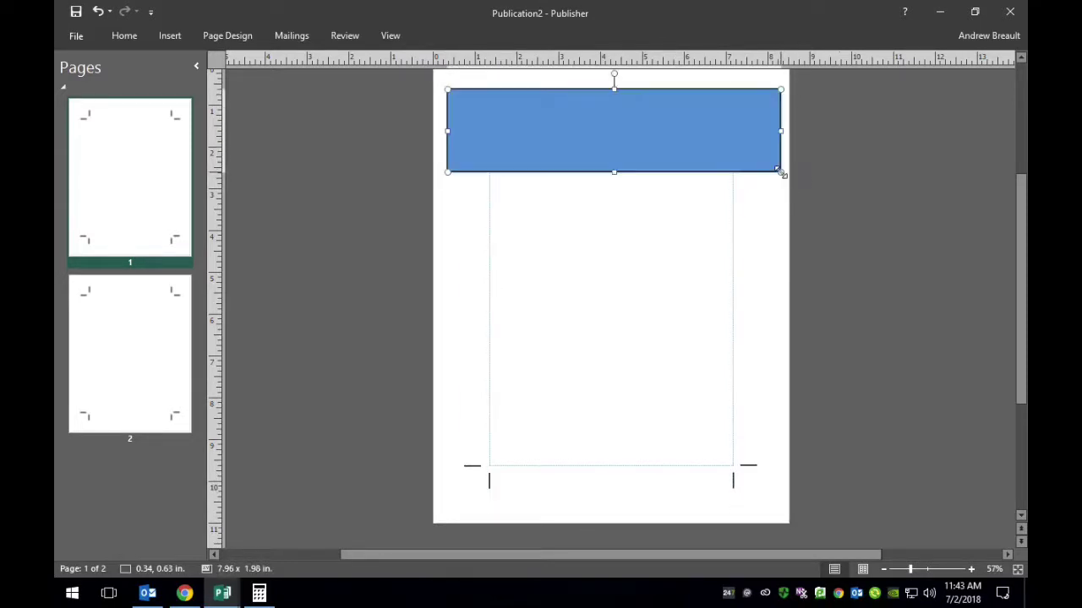
Send the blue rectangle behind the crop marks at the top of page 1
right_click(651, 152)
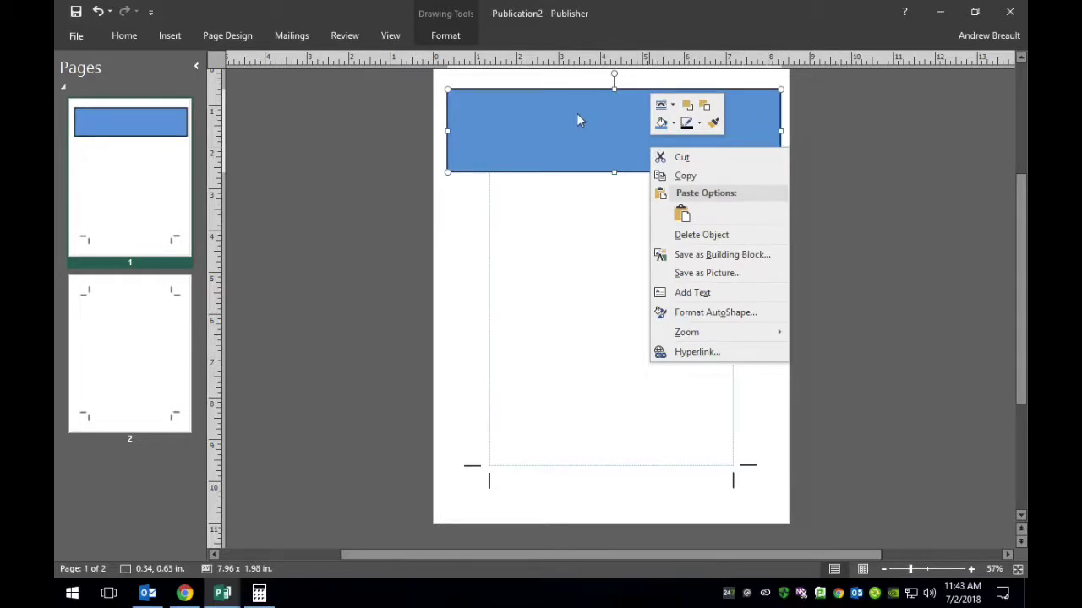
left_click(705, 108)
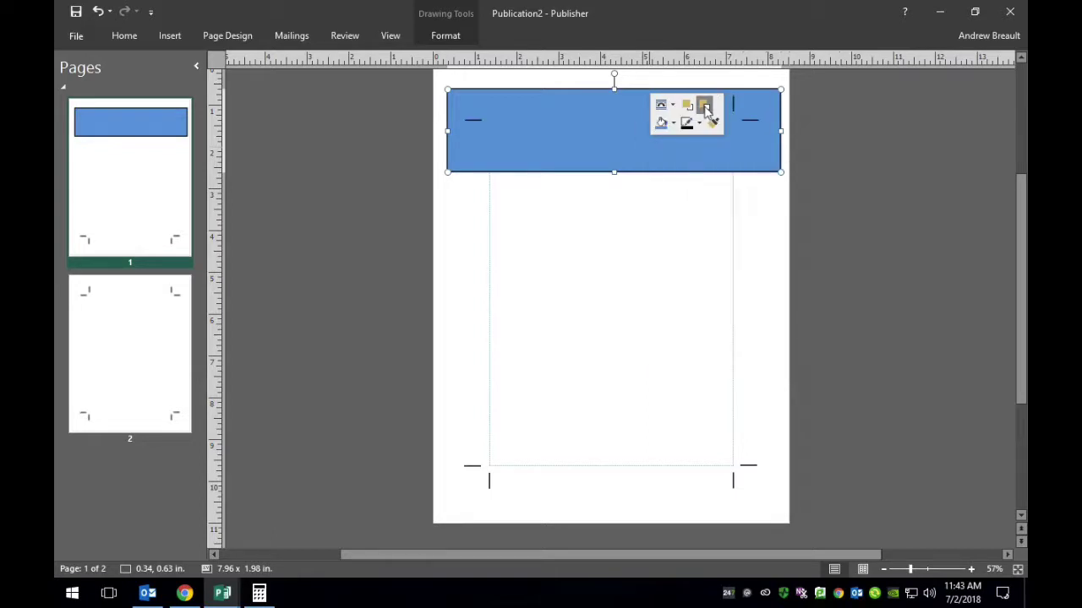
left_click(705, 108)
left_click(830, 171)
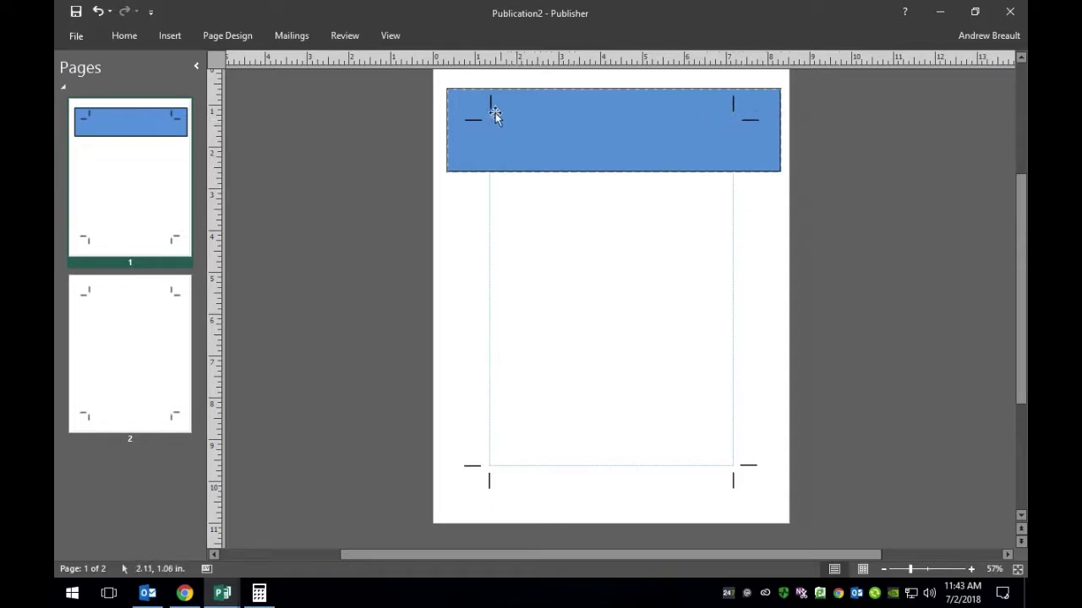
Remove the outline from the blue rectangle at the top of page 1
left_click(616, 157)
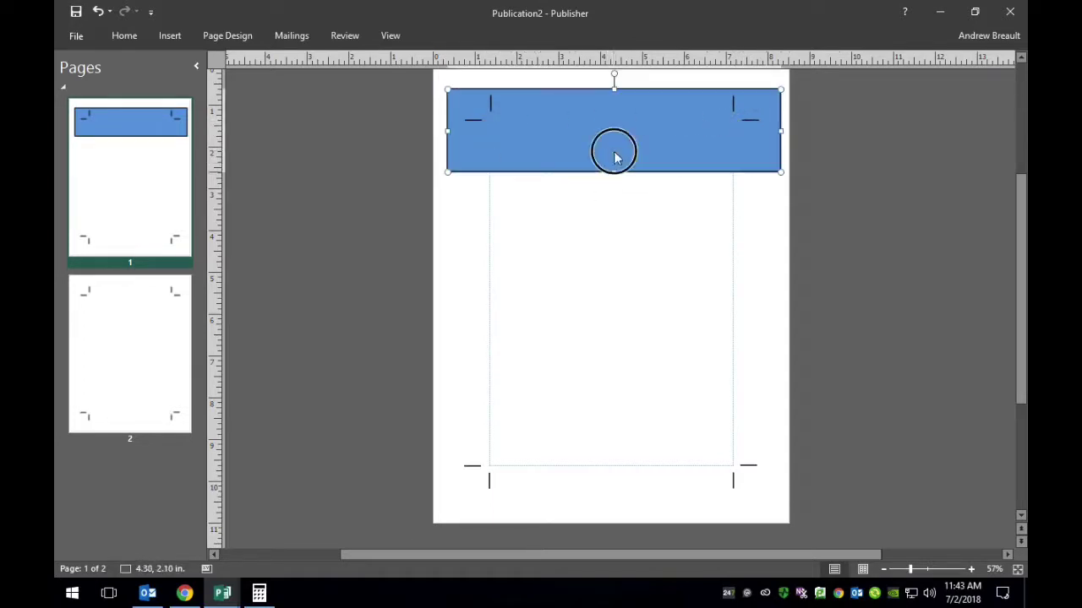
left_click(229, 39)
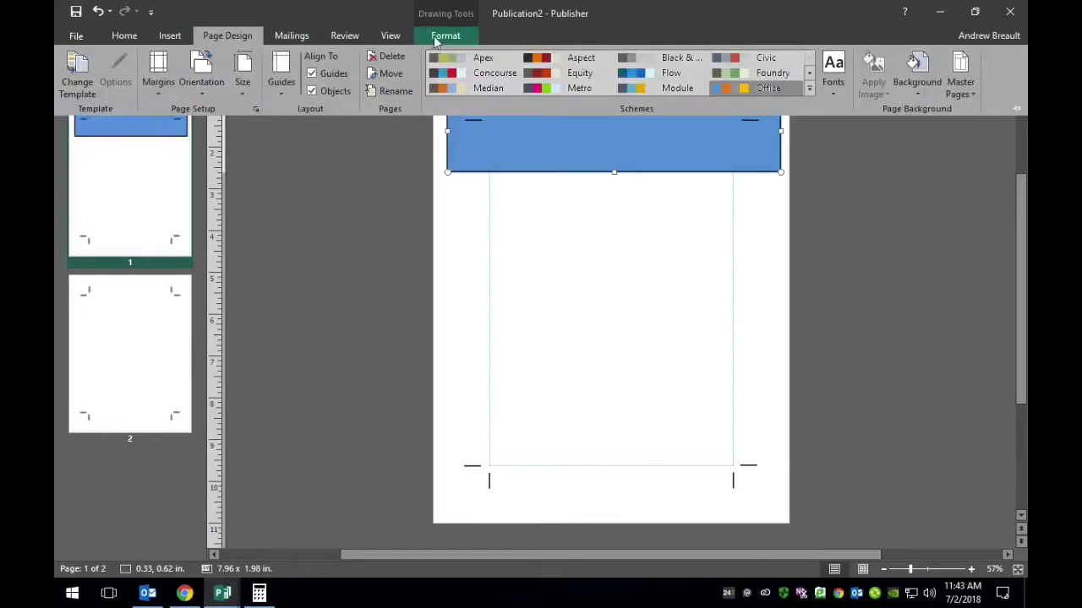
left_click(445, 36)
left_click(562, 74)
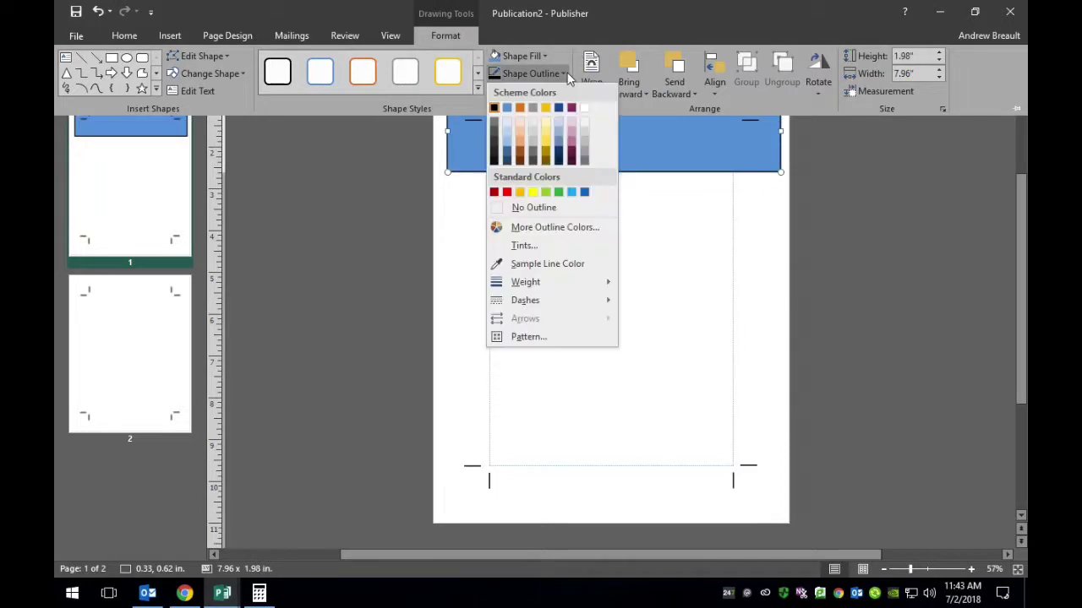
left_click(522, 216)
left_click(766, 251)
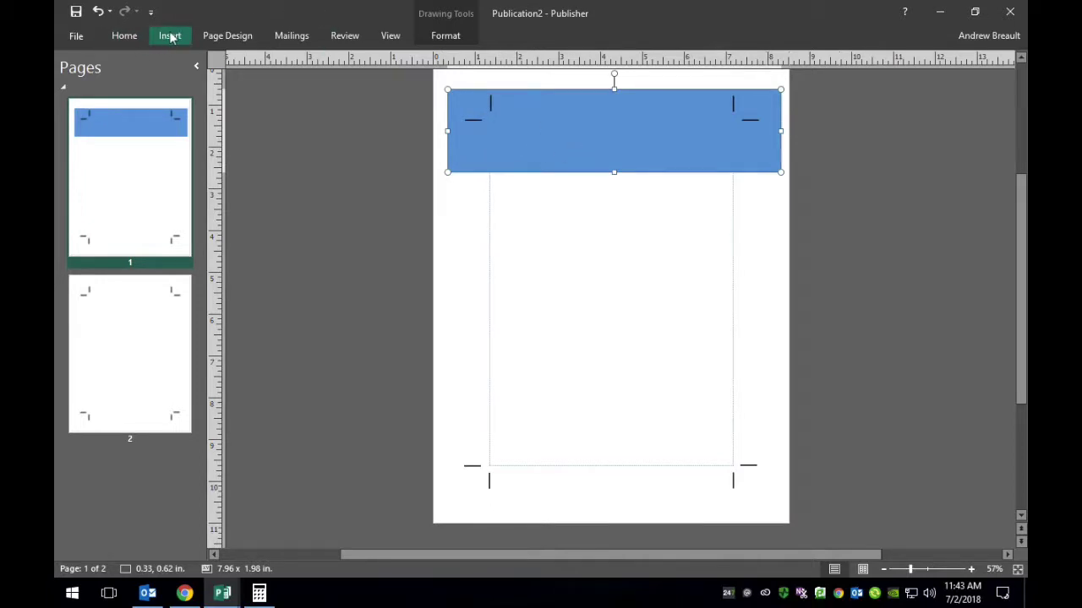
Draw a text box about 5.15 x 0.62 in. inside the lower part of the blue rectangle on page 1
left_click(124, 35)
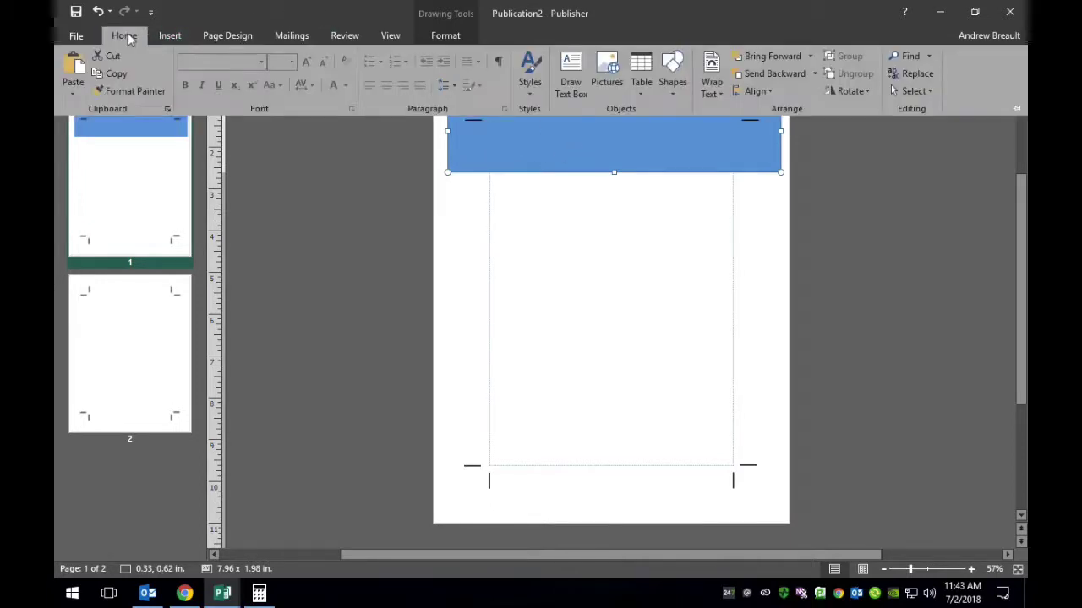
left_click(564, 58)
left_click_drag(505, 139, 706, 166)
left_click_drag(719, 171, 723, 170)
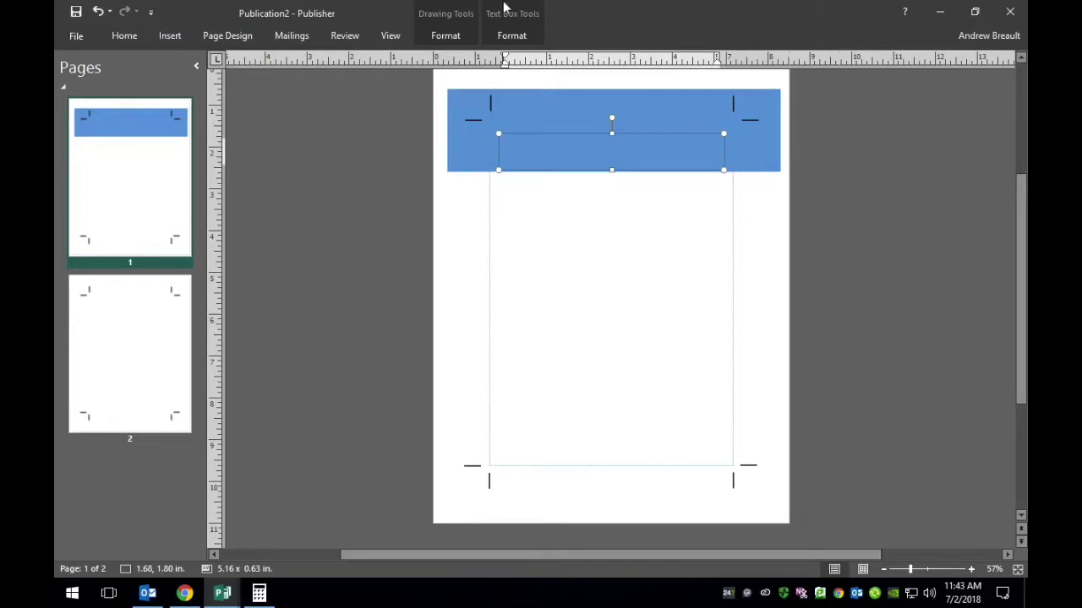
left_click(267, 205)
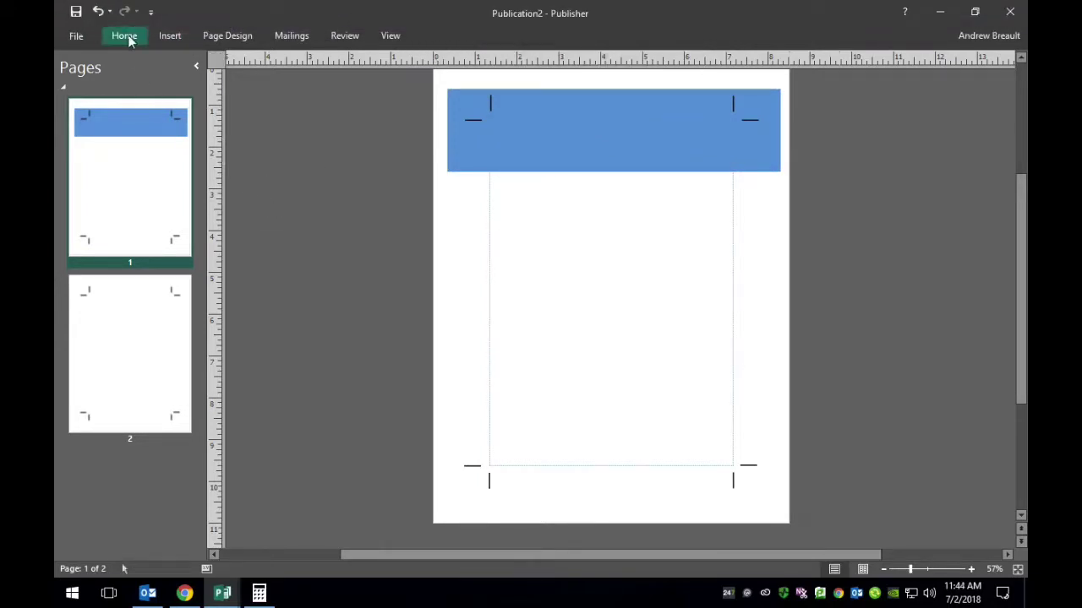
Center the text box's paragraph and enter the title "My Awesome Title here"
left_click(589, 144)
left_click(124, 36)
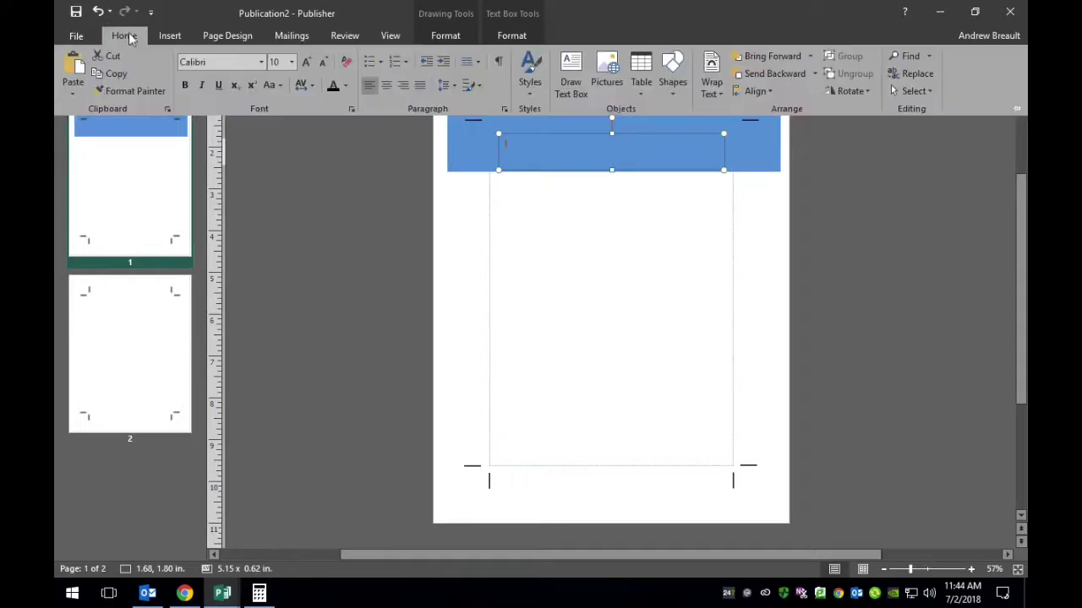
left_click(387, 83)
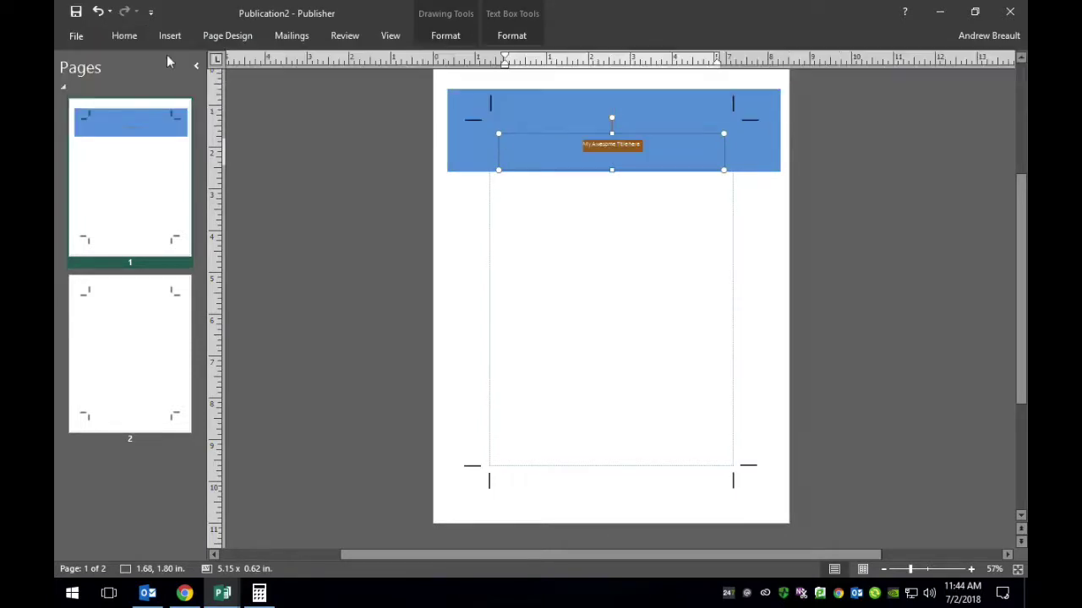
Set the font of the selected title text to Arial Black
left_click(124, 35)
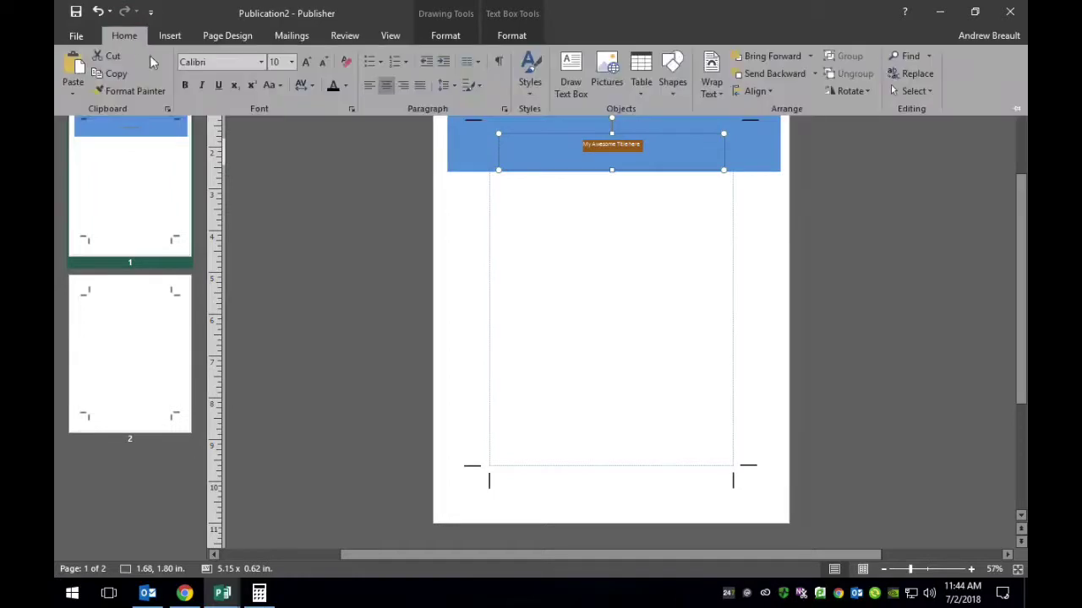
left_click(261, 62)
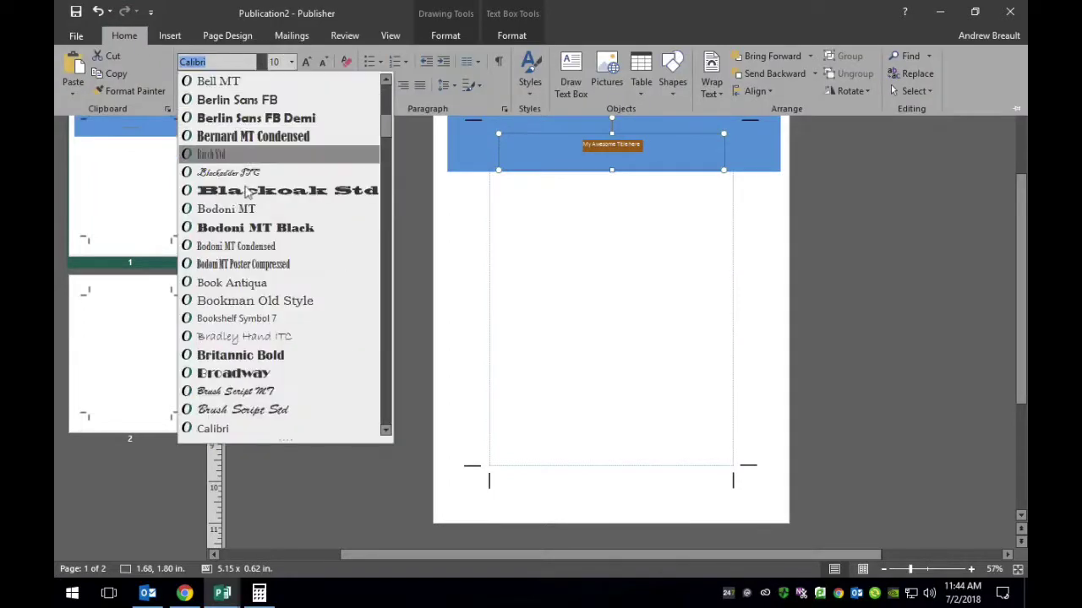
scroll(300, 194, "down", 8)
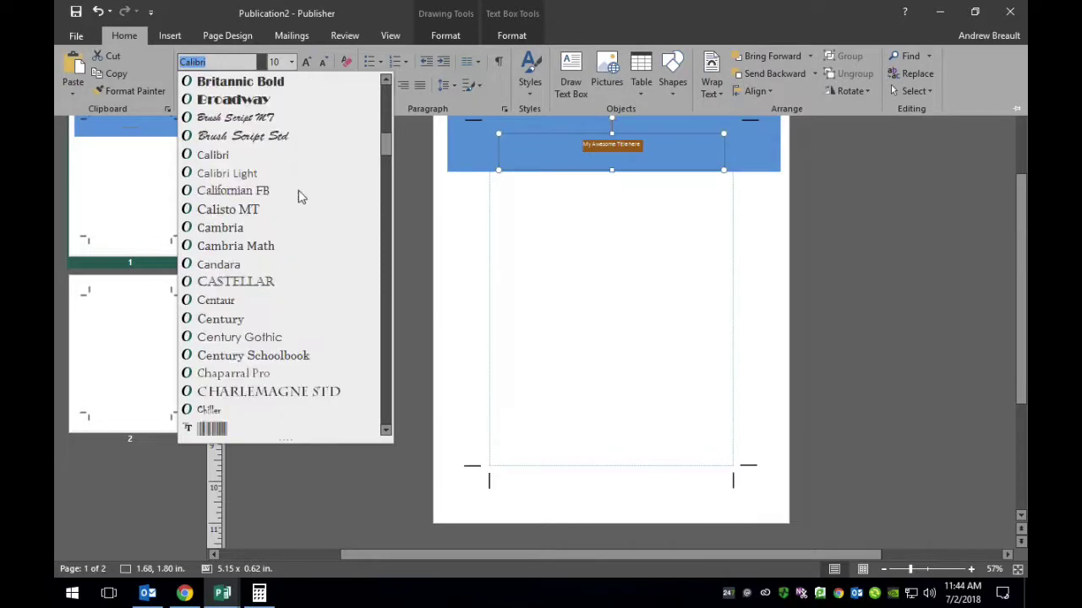
scroll(300, 195, "up", 10)
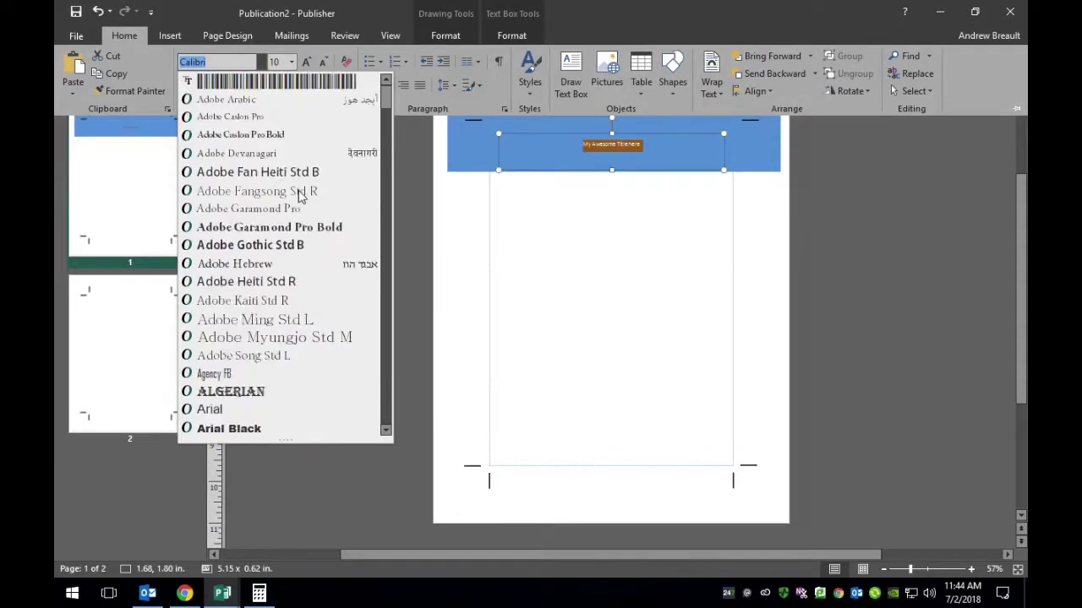
left_click(250, 428)
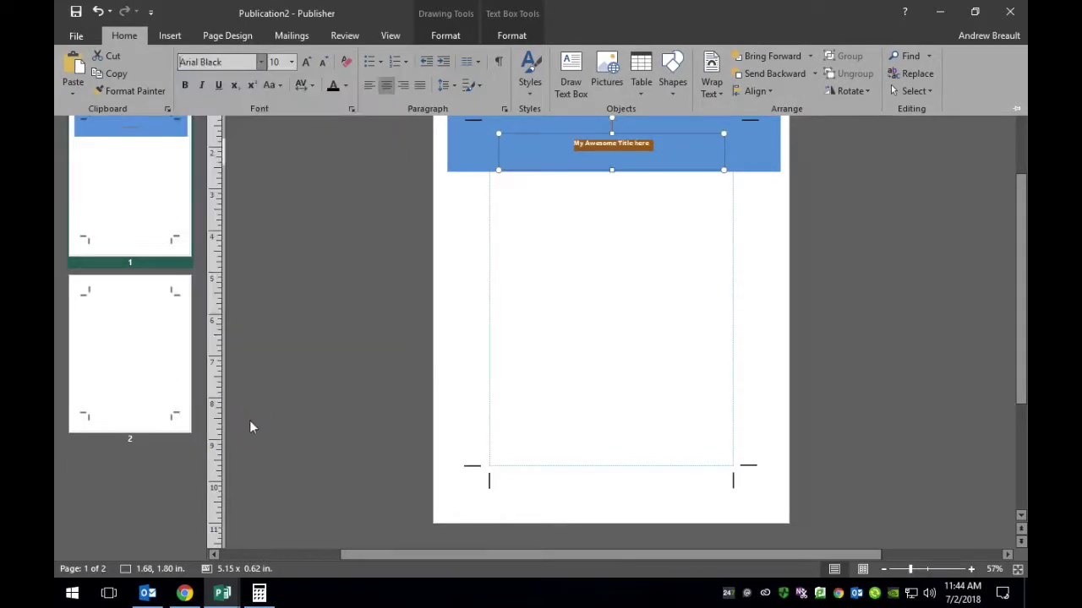
Increase the title text's font size to 20 pt
left_click(307, 62)
left_click(307, 62)
left_click(307, 62)
left_click(307, 62)
left_click(306, 62)
left_click(307, 62)
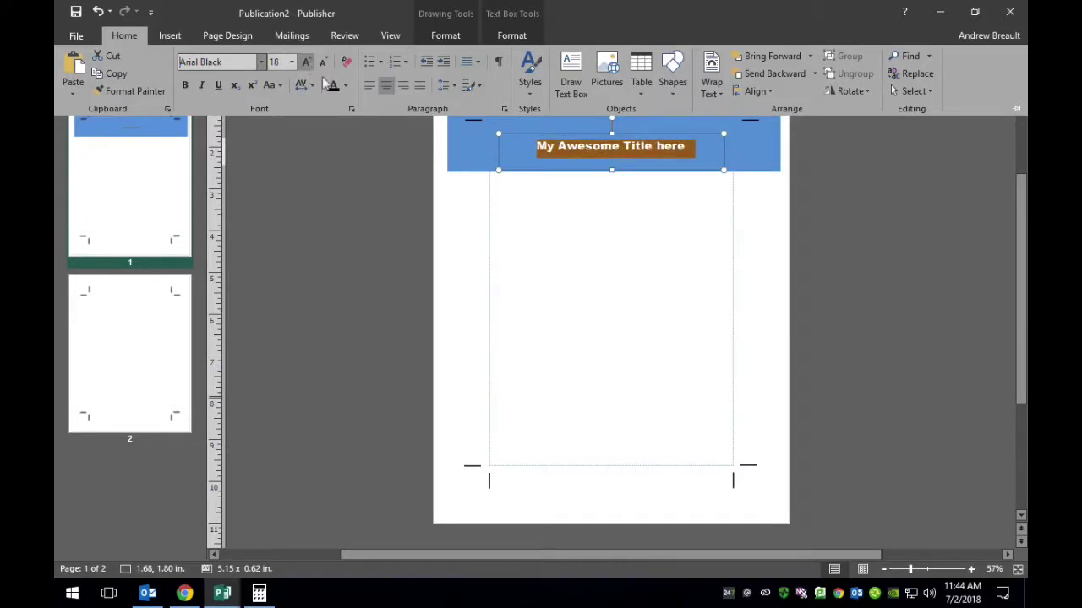
Color the title text white and deselect its text box
left_click(346, 85)
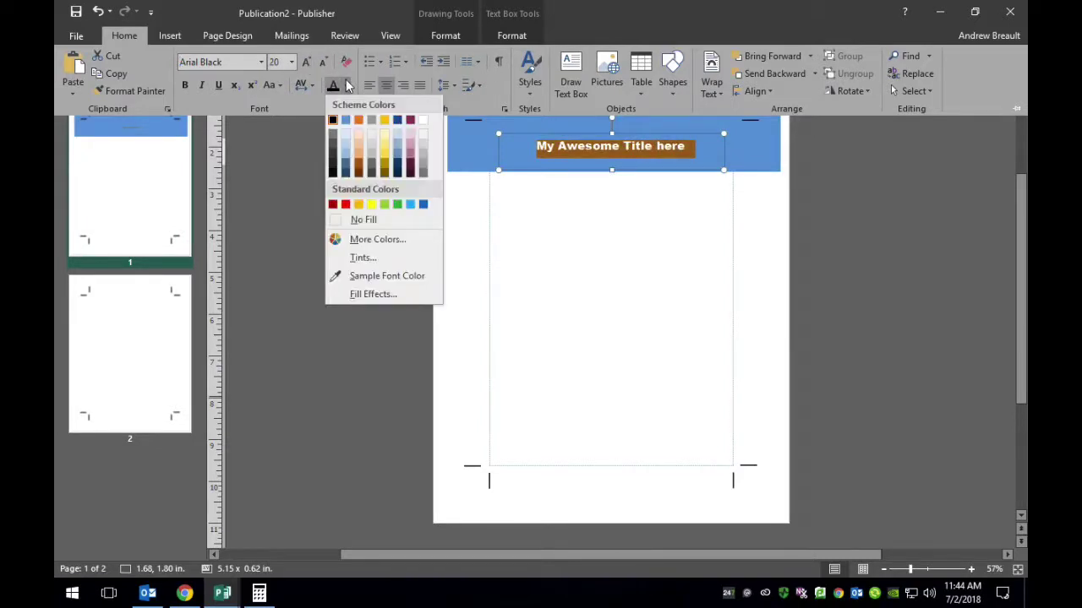
left_click(422, 120)
key("ctrl+F1")
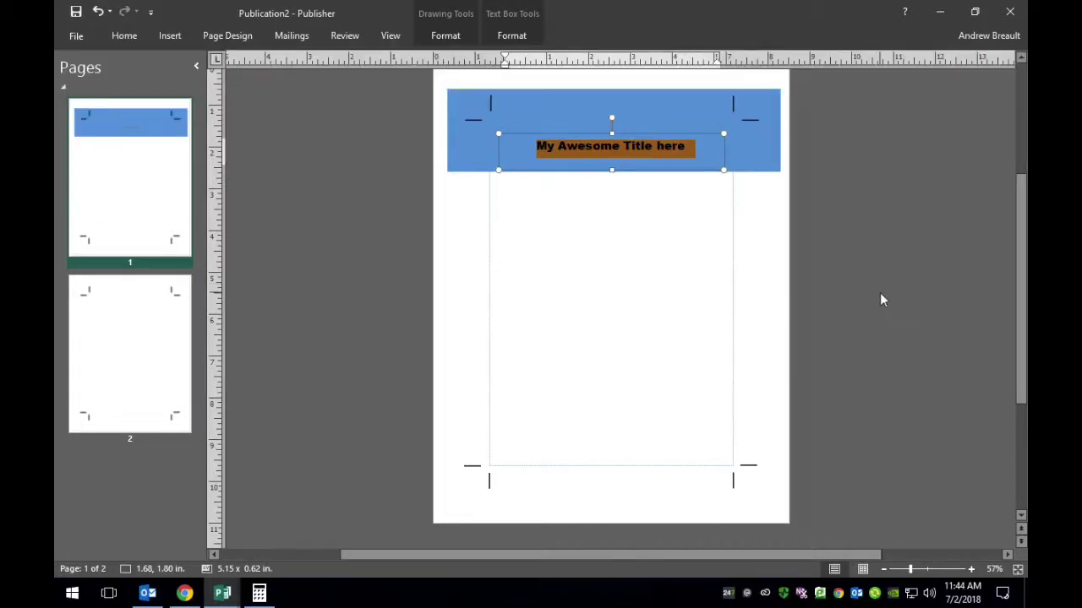
left_click(880, 297)
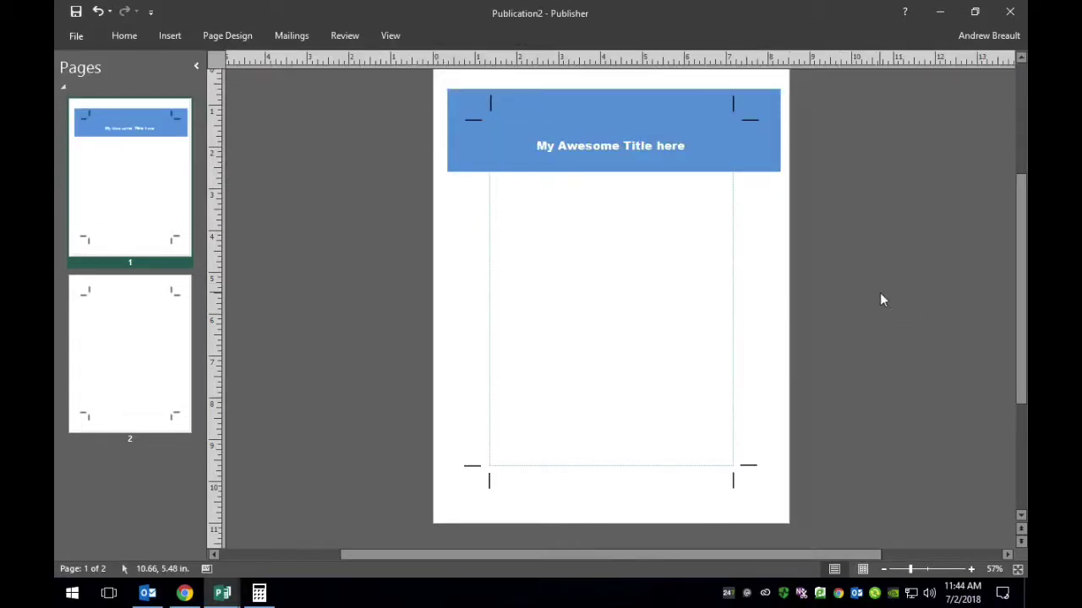